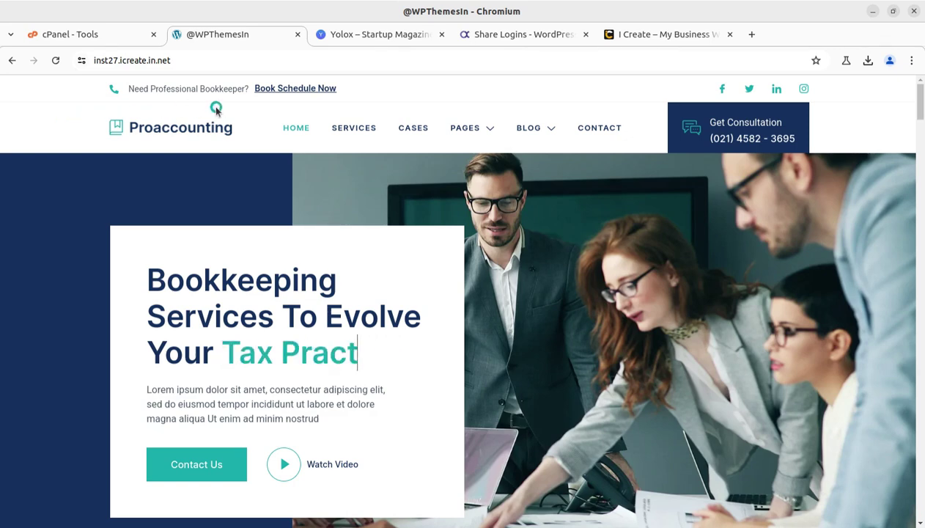
- View the homepage of the Yolox site at inst21.icreate.in.net
left_click(365, 41)
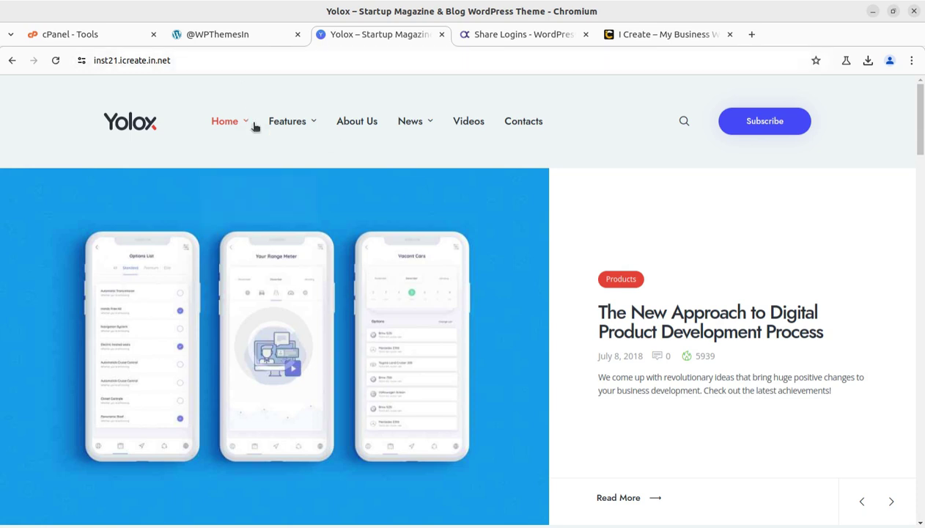
mouse_move(254, 126)
mouse_move(212, 44)
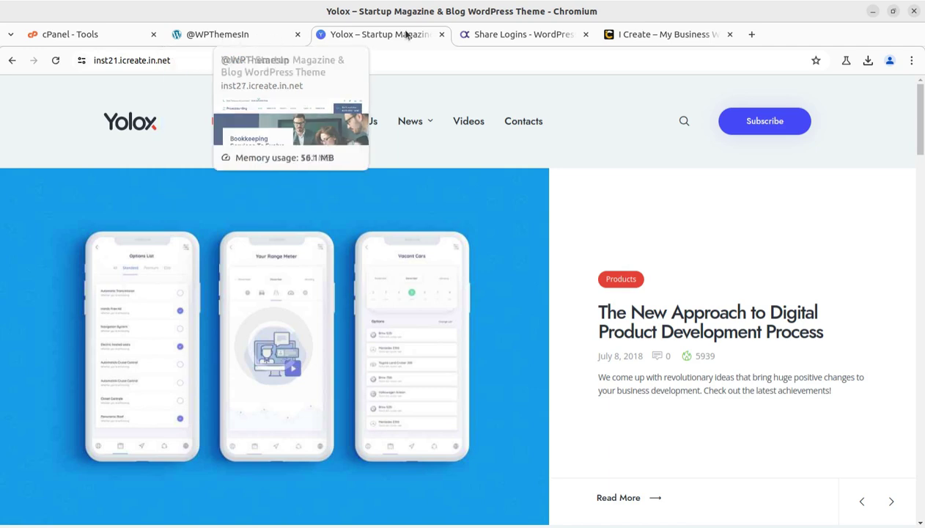
- View the Share Logins plugin page and read its Synchronize User Activity overview
left_click(483, 36)
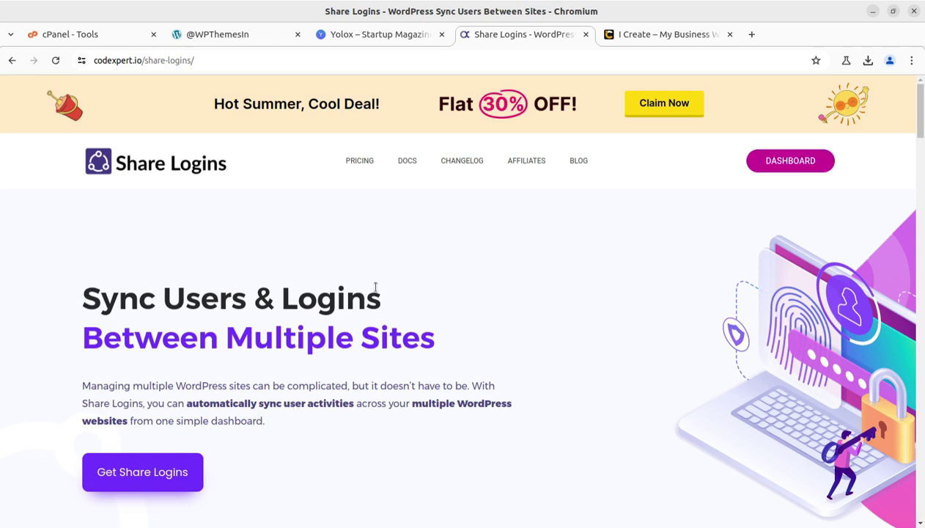
scroll(458, 281, "down", 2)
scroll(457, 281, "down", 1)
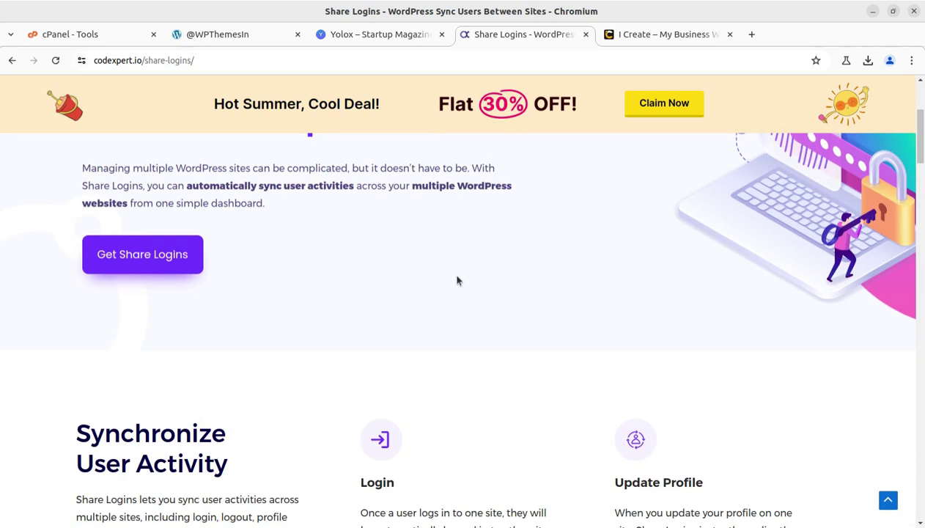
scroll(457, 281, "down", 2)
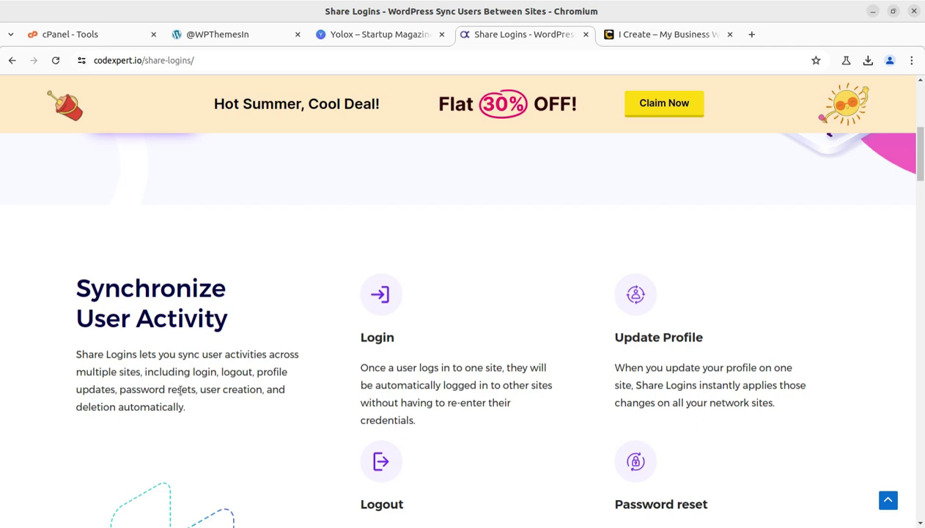
scroll(246, 385, "down", 2)
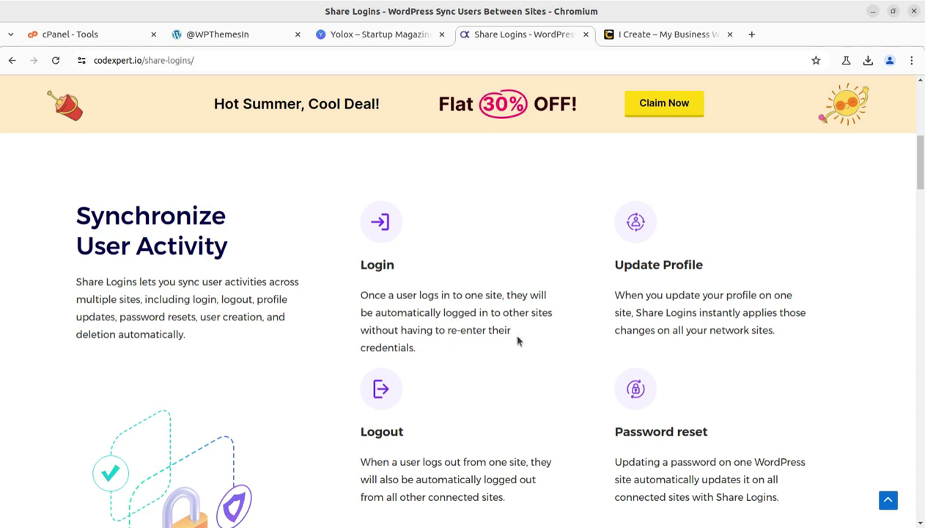
- Examine the Login, Update Profile, Logout, Password reset, Create User and Delete User sync features of Share Logins
left_click_drag(416, 349, 357, 293)
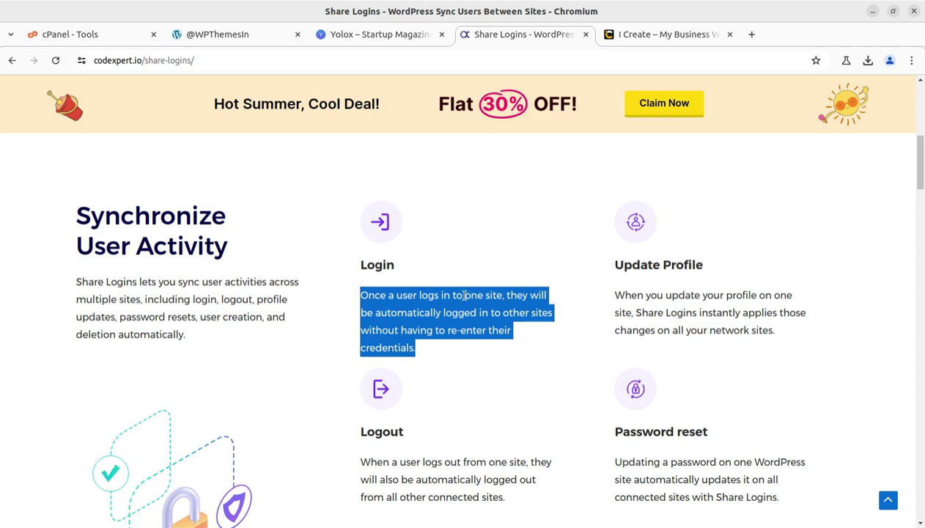
left_click(545, 355)
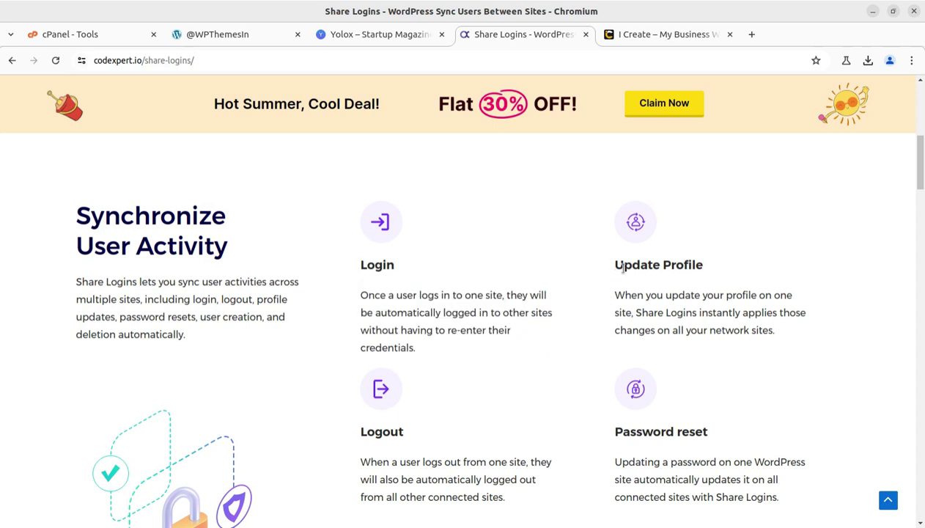
left_click_drag(613, 262, 706, 271)
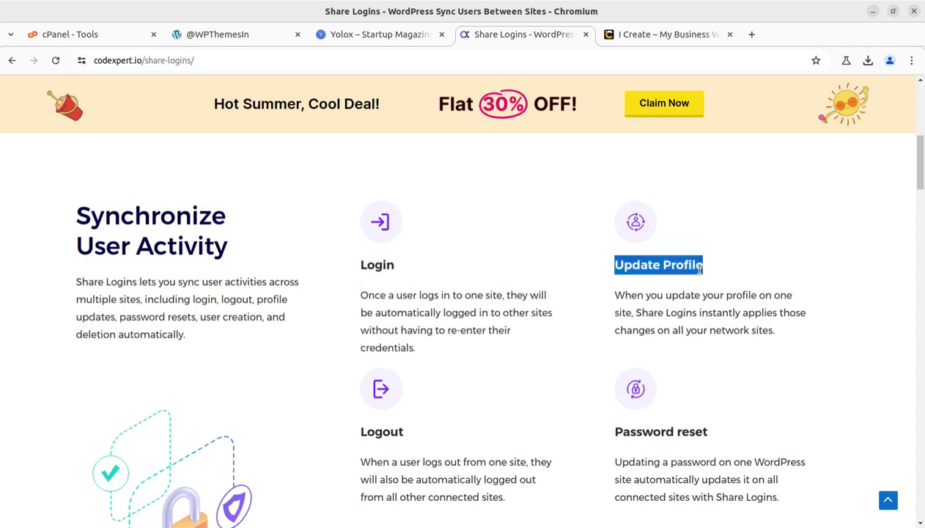
scroll(550, 279, "down", 3)
left_click_drag(339, 293, 407, 291)
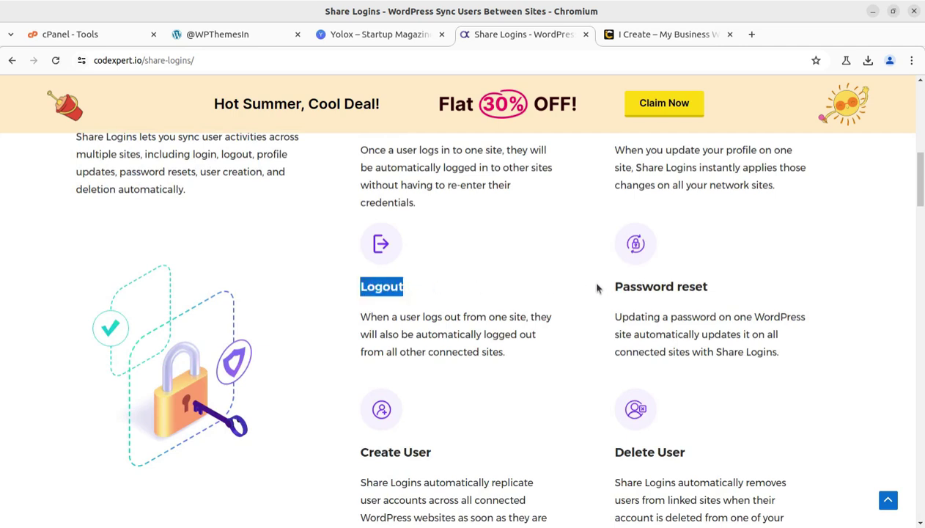
left_click_drag(603, 291, 722, 287)
scroll(722, 287, "down", 2)
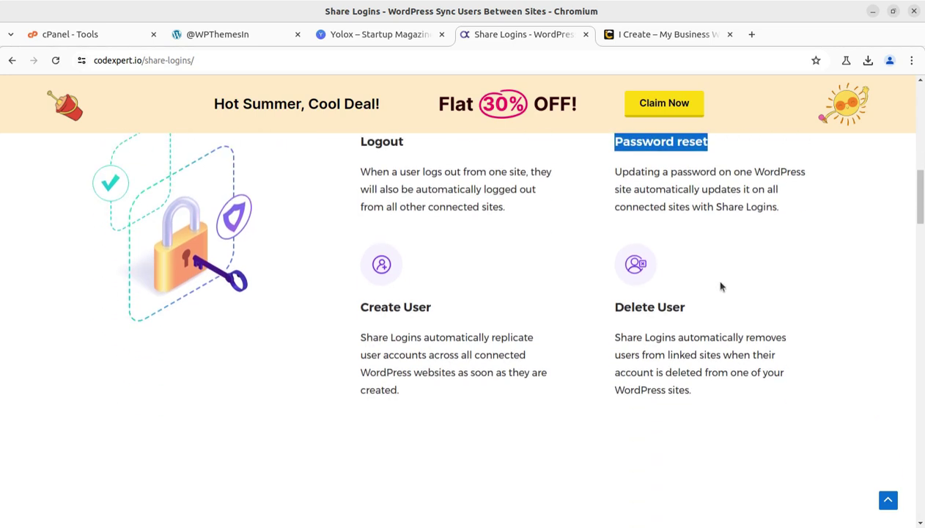
left_click_drag(355, 317, 444, 314)
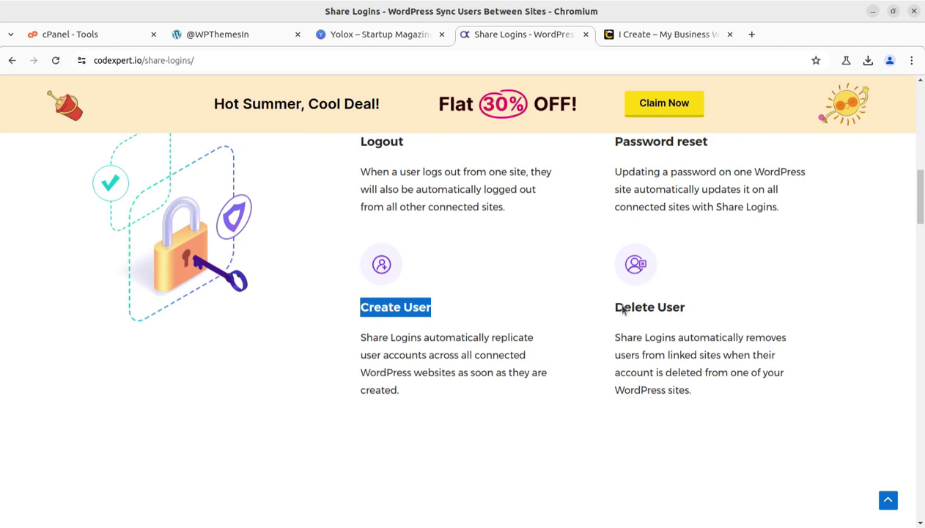
left_click_drag(624, 306, 725, 314)
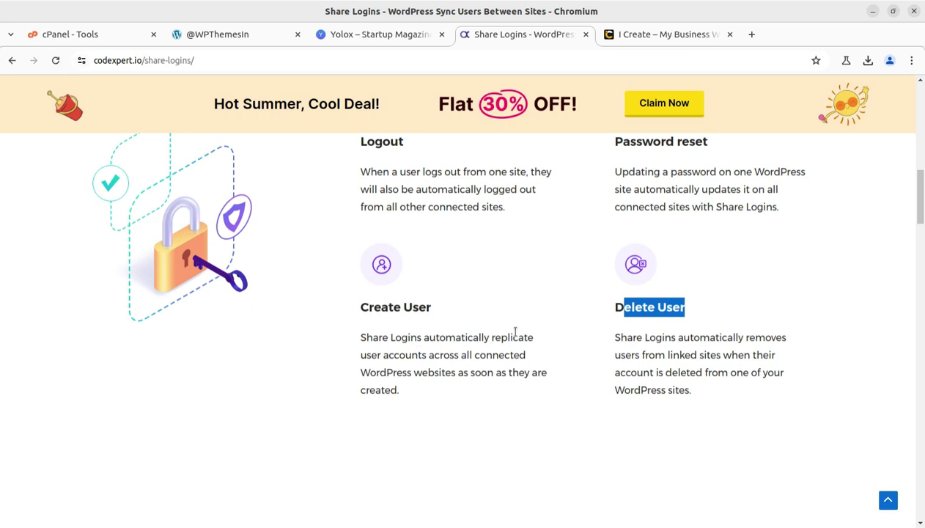
scroll(514, 329, "down", 3)
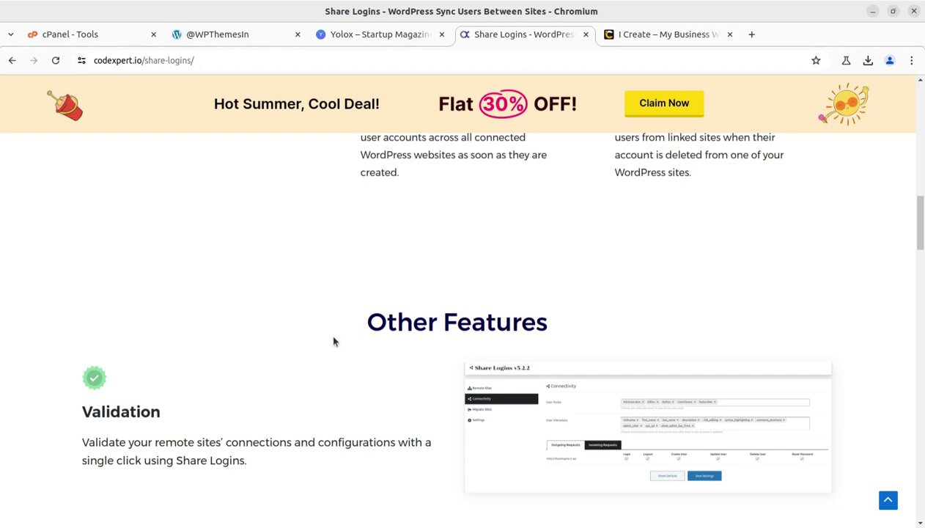
scroll(334, 341, "up", 4)
scroll(334, 341, "up", 5)
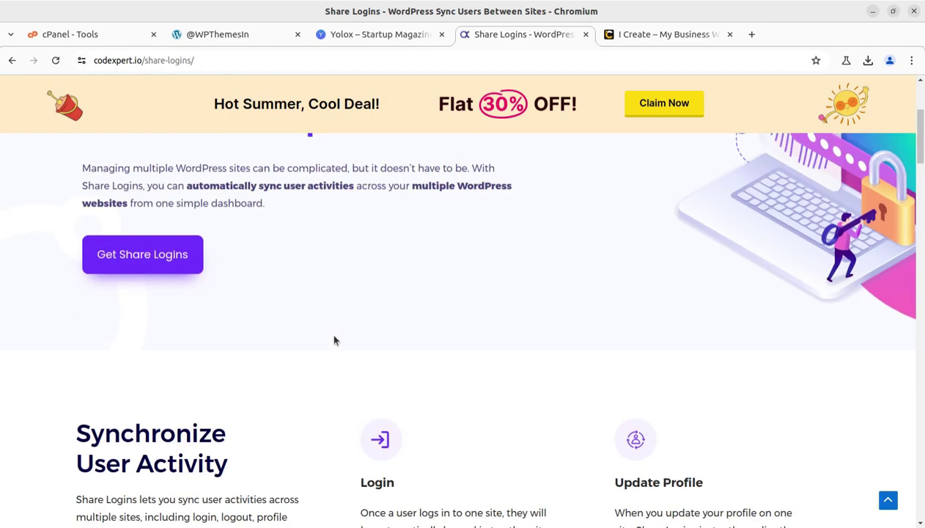
scroll(334, 339, "up", 3)
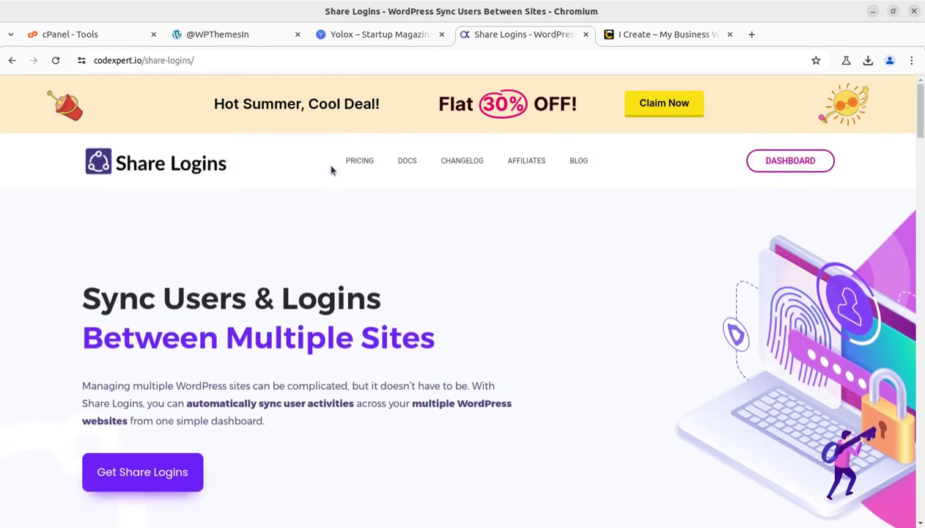
- Compare the homepages of the two WordPress sites, Proaccounting on inst27.icreate.in.net and Yolox on inst21.icreate.in.net
left_click(221, 35)
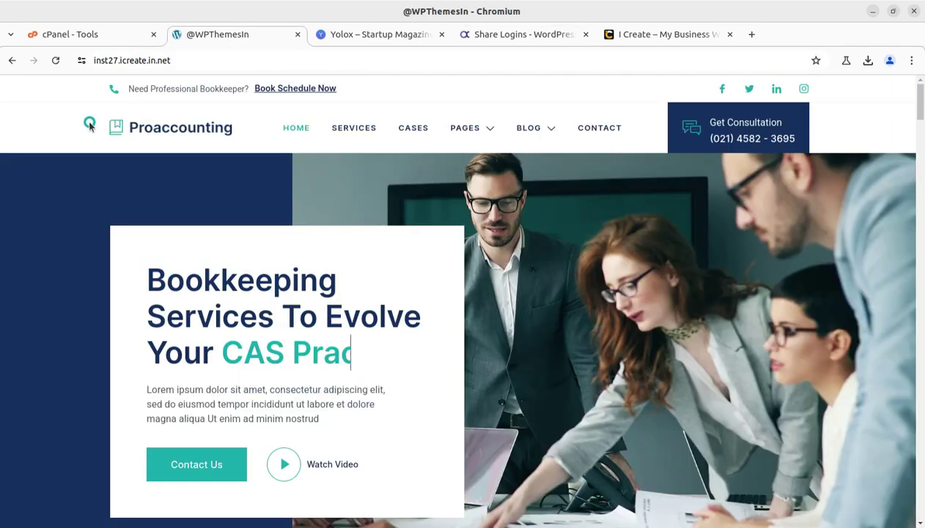
left_click(364, 35)
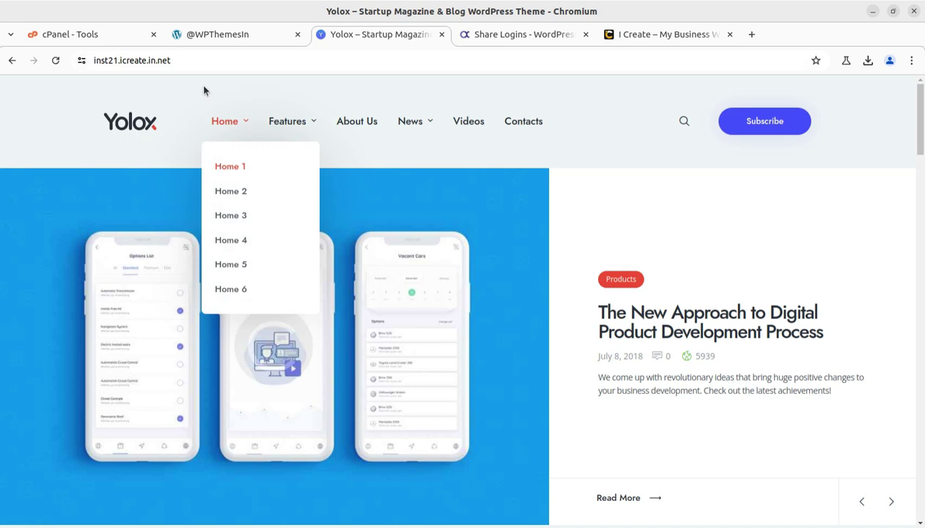
left_click(225, 37)
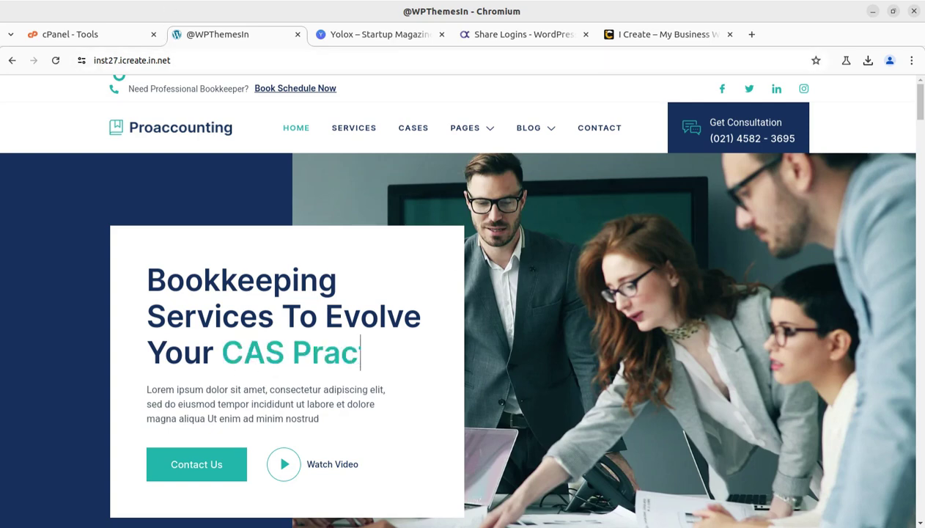
left_click(374, 36)
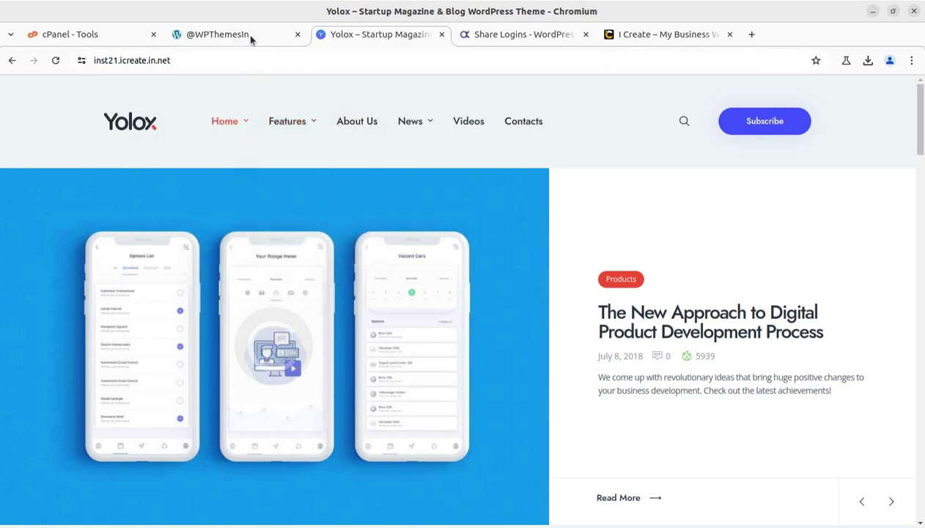
mouse_move(248, 36)
- Open the WordPress admin login page of the inst27.icreate.in.net site
left_click(248, 37)
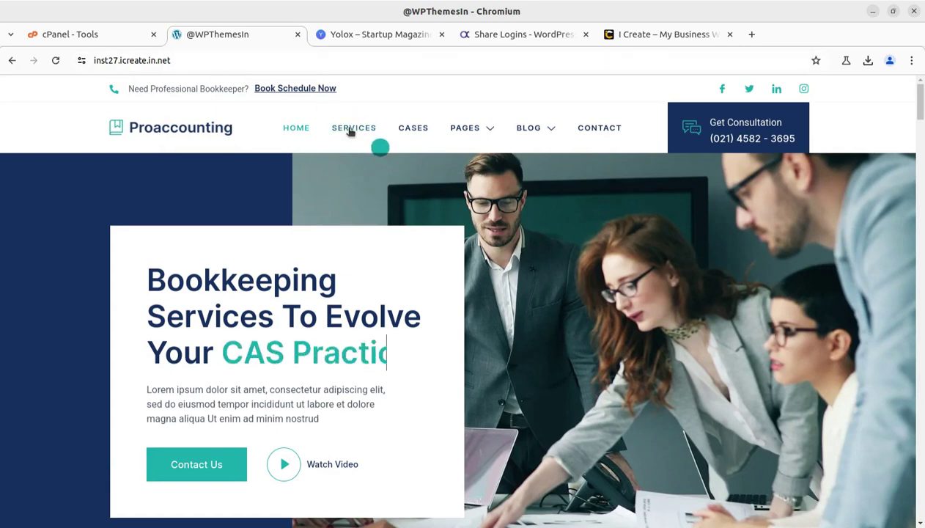
left_click(198, 60)
left_click(199, 60)
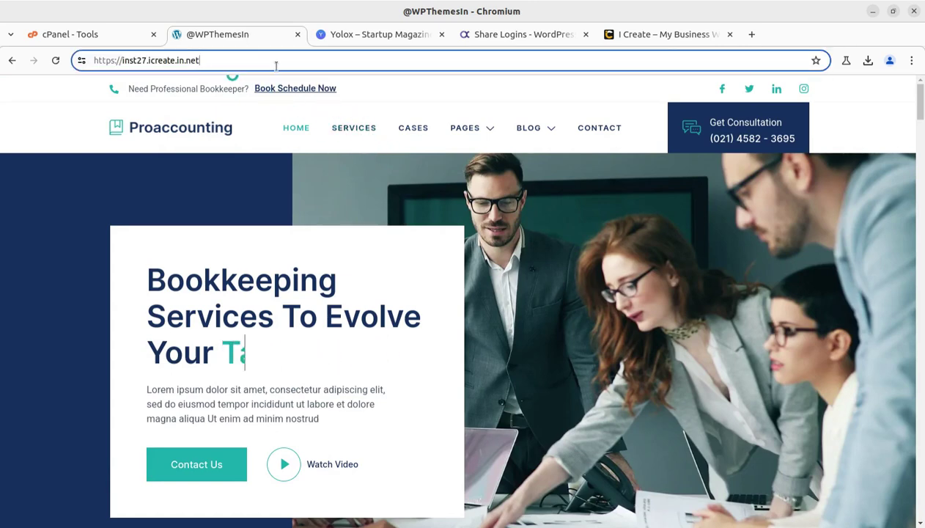
type("/")
key("Return")
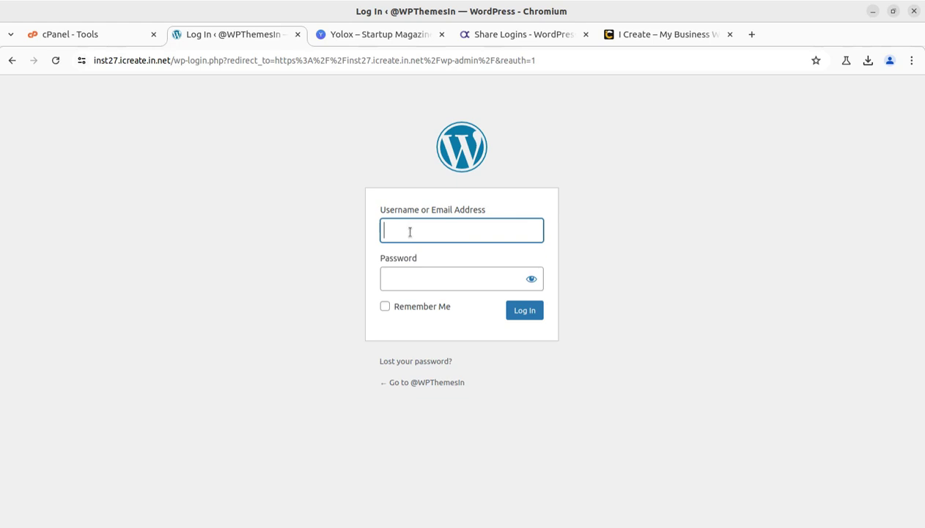
- Enter wpthemes as the username on the WordPress login form
type("wp")
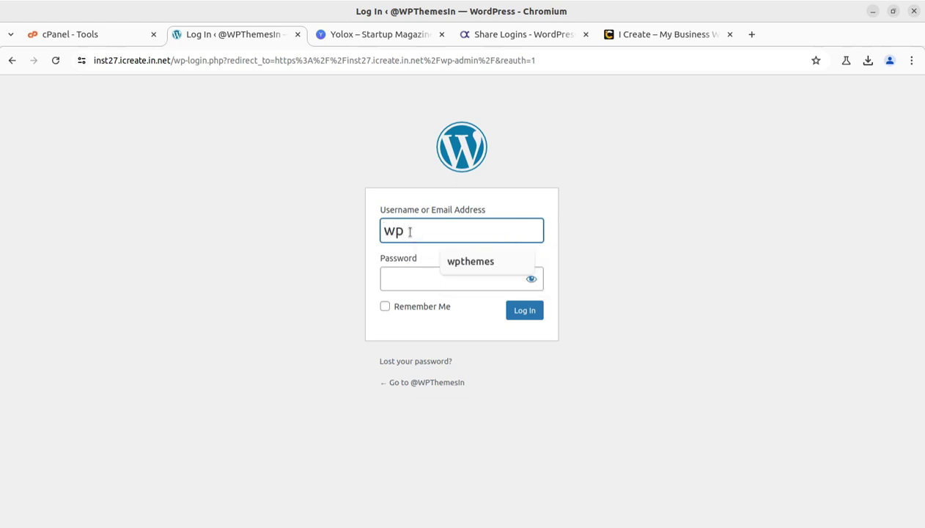
left_click(473, 268)
left_click(439, 278)
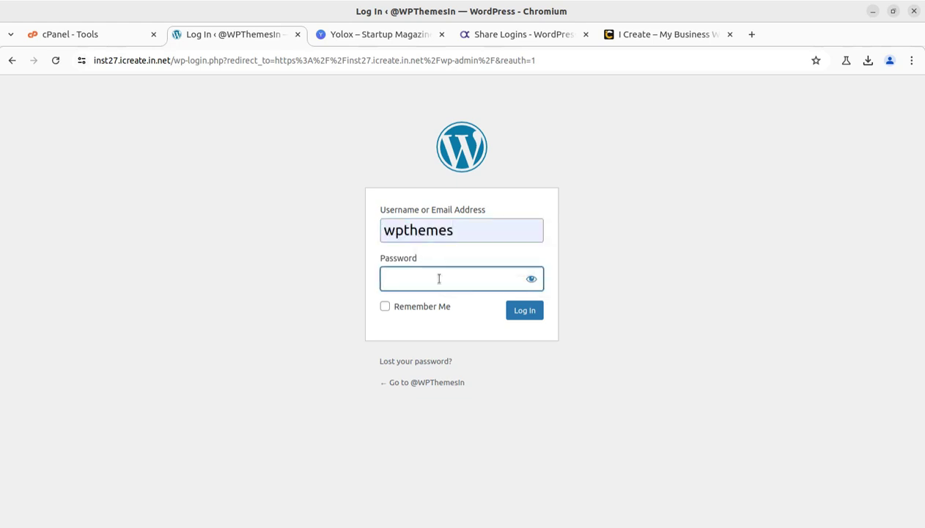
type("password")
key("BackSpace")
key("BackSpace")
key("BackSpace")
key("BackSpace")
key("BackSpace")
key("BackSpace")
key("BackSpace")
key("BackSpace")
type("••••••")
key("BackSpace")
key("BackSpace")
key("BackSpace")
key("BackSpace")
key("BackSpace")
key("BackSpace")
- Enter the account password in the Password field and log in to the WordPress dashboard
type("•••••••••••••••")
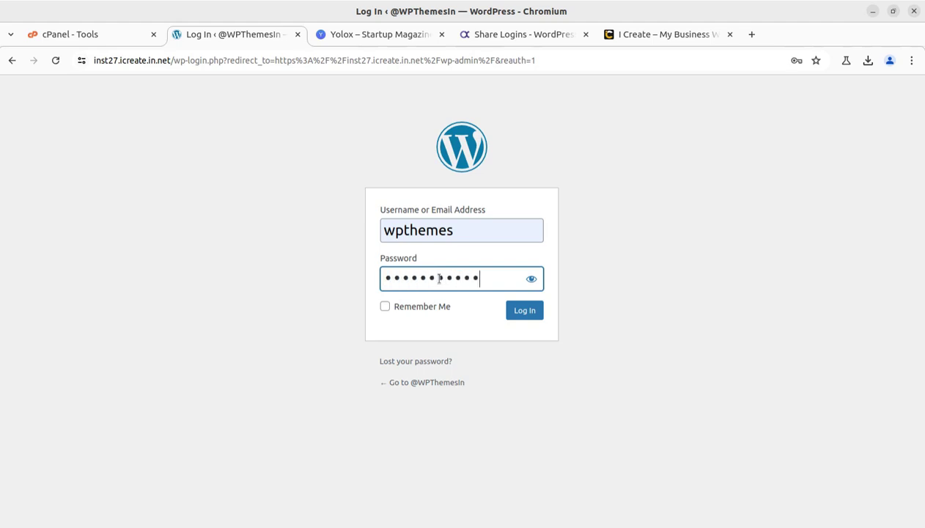
left_click(516, 305)
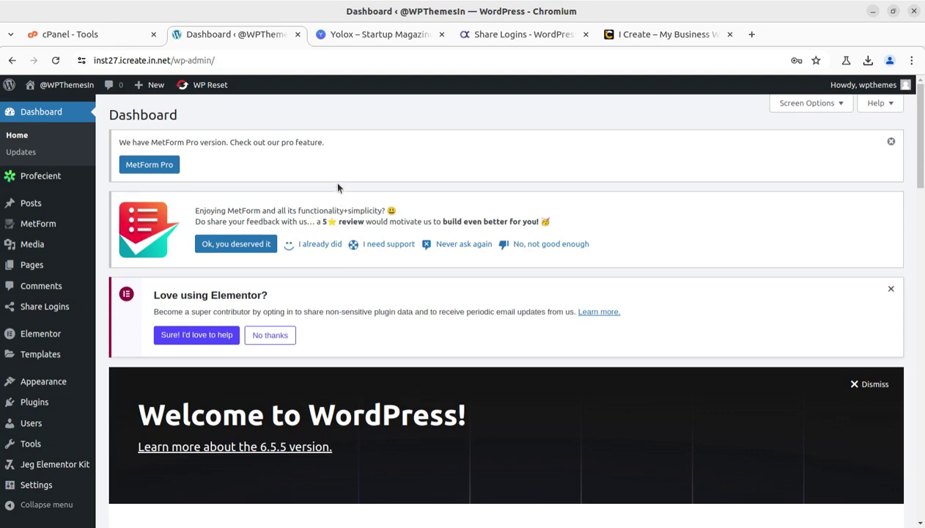
- Reload the Yolox site to check whether the login on the first site carries over to it
left_click(351, 39)
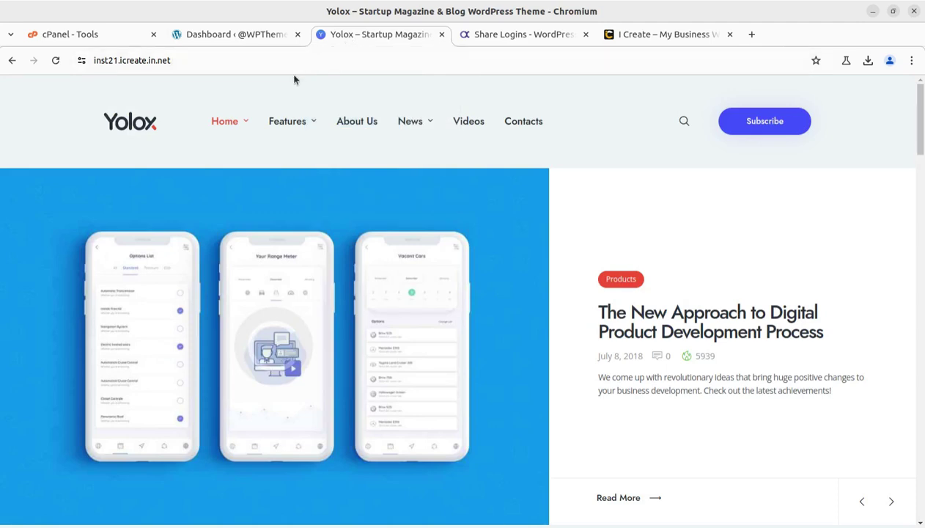
left_click(55, 61)
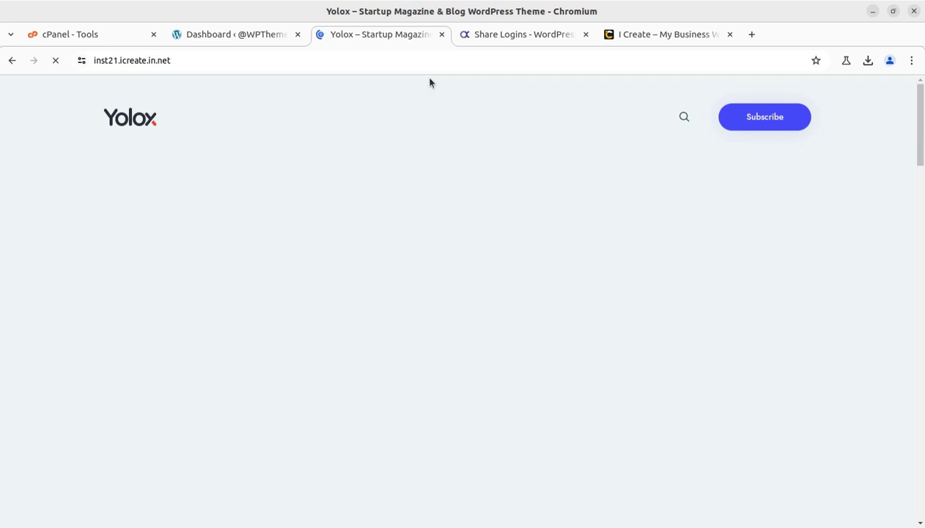
key("F5")
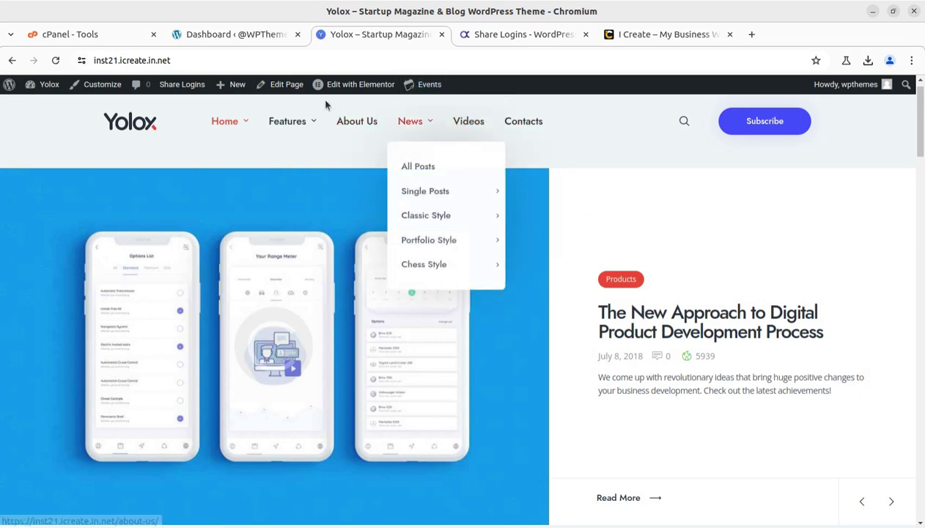
mouse_move(45, 86)
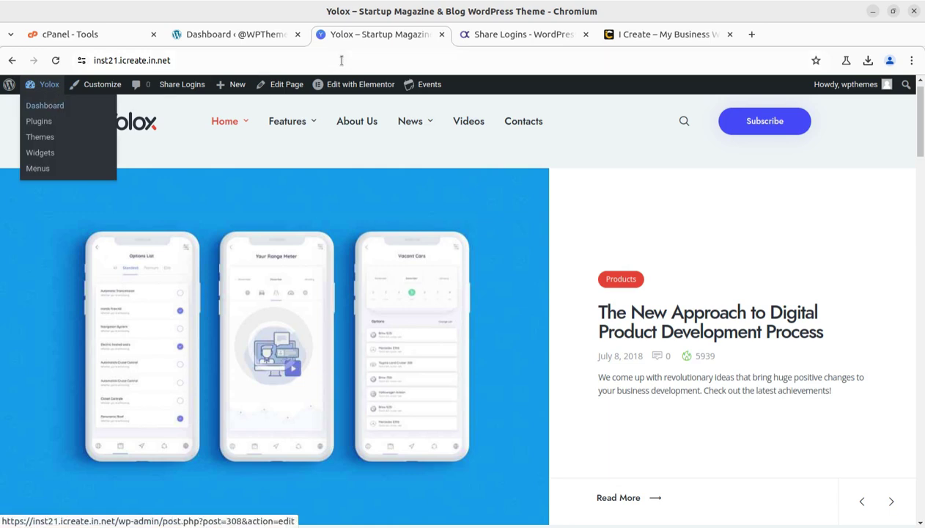
left_click(255, 41)
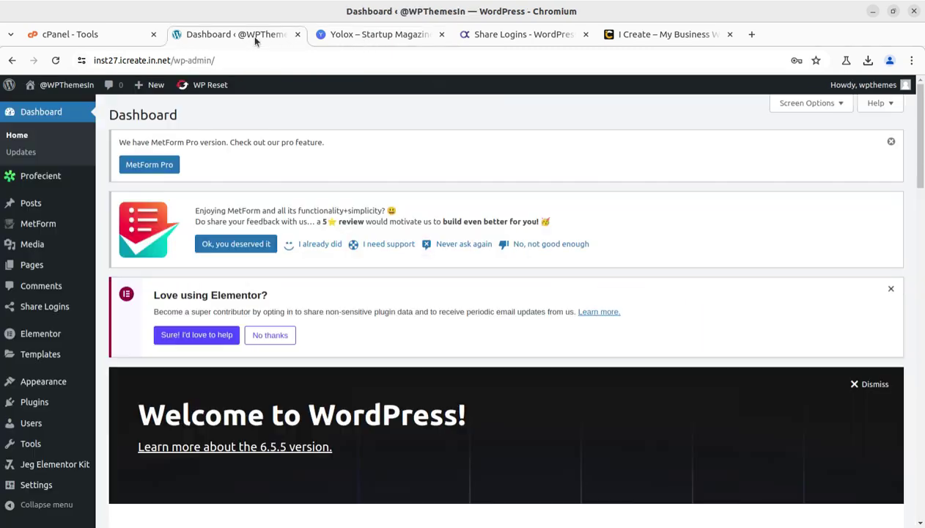
mouse_move(837, 84)
left_click(829, 141)
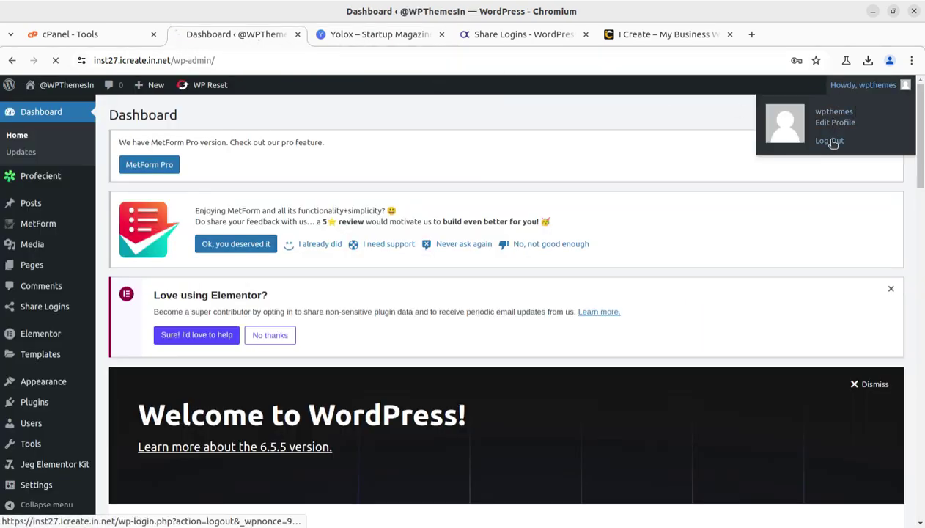
- Reload the Yolox site to check whether the logout carries over to it
left_click(385, 35)
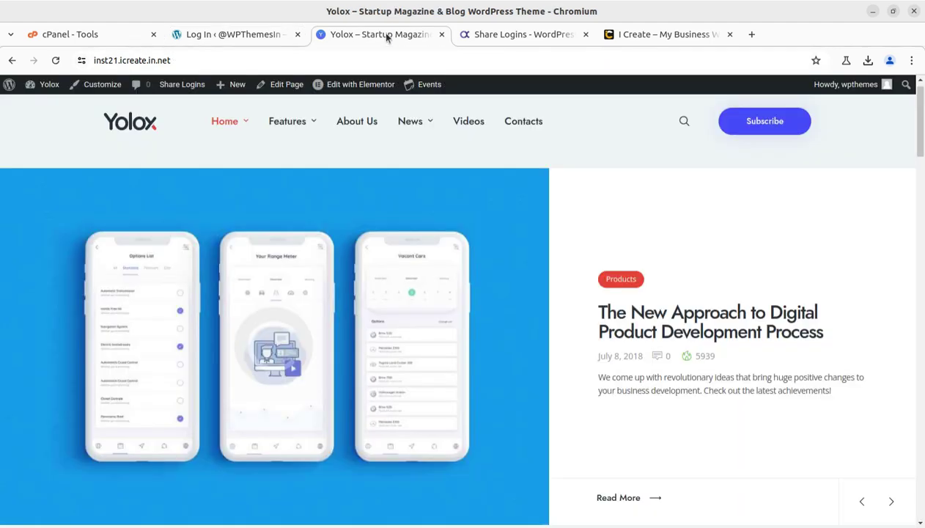
left_click(55, 60)
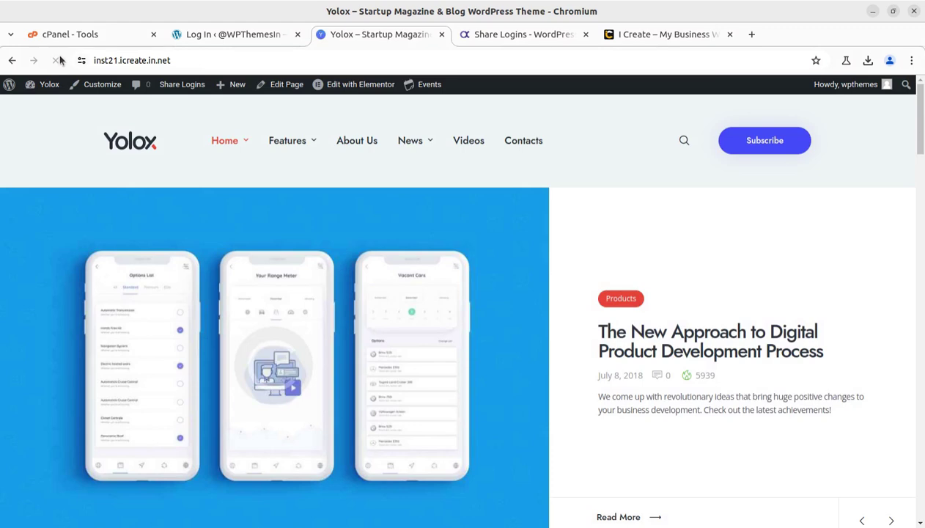
mouse_move(318, 153)
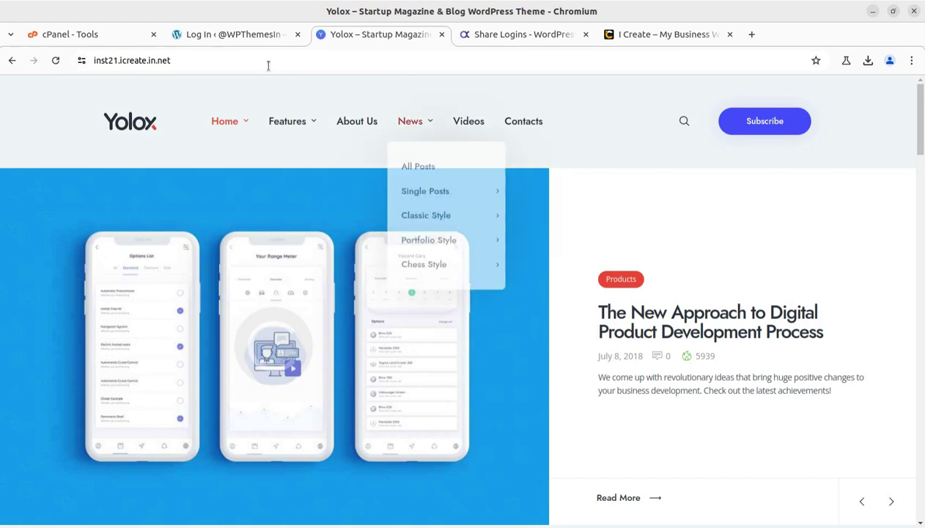
left_click(228, 39)
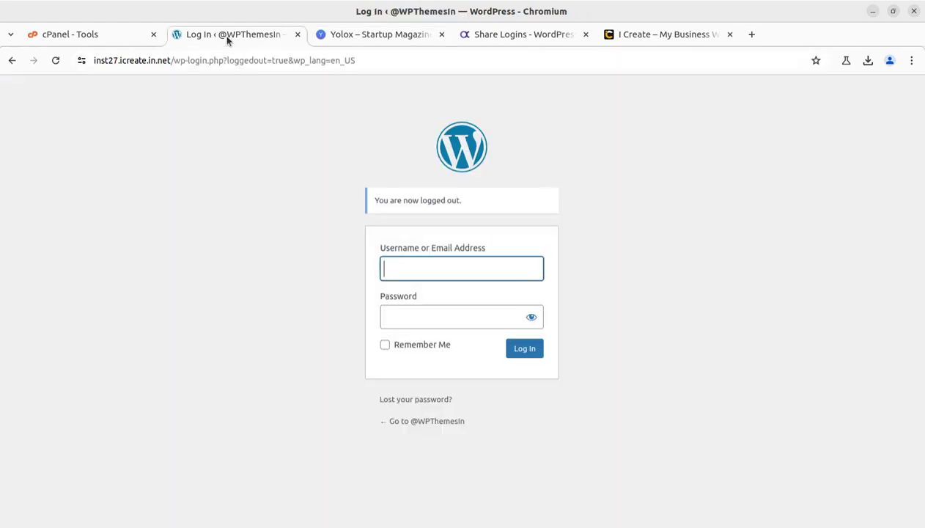
left_click(371, 36)
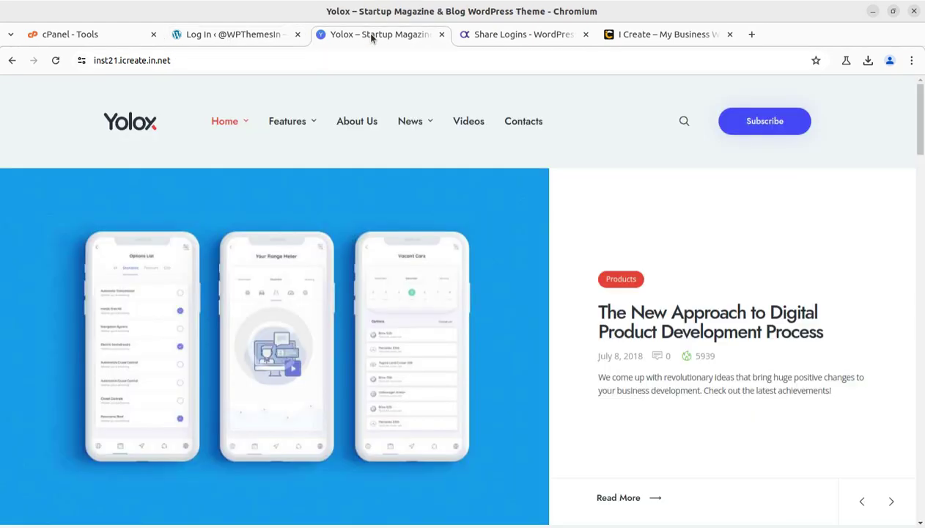
left_click(242, 35)
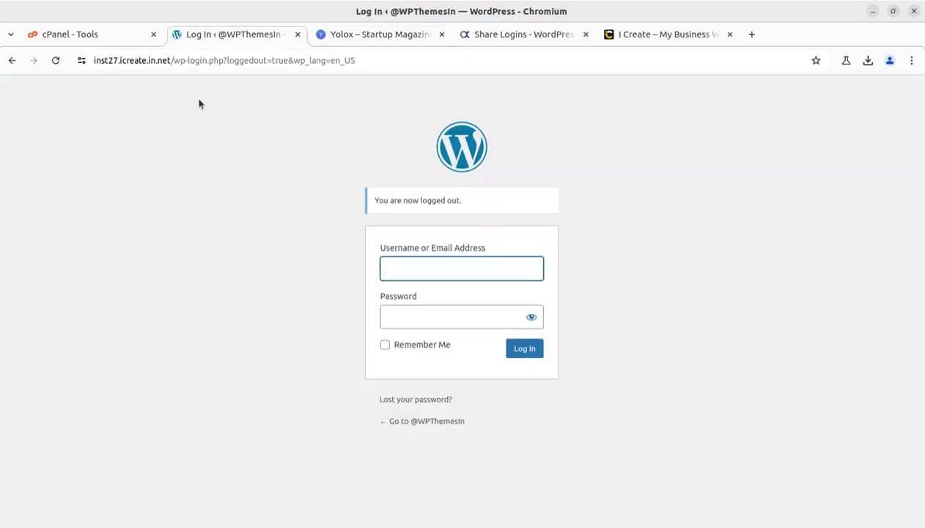
left_click(393, 37)
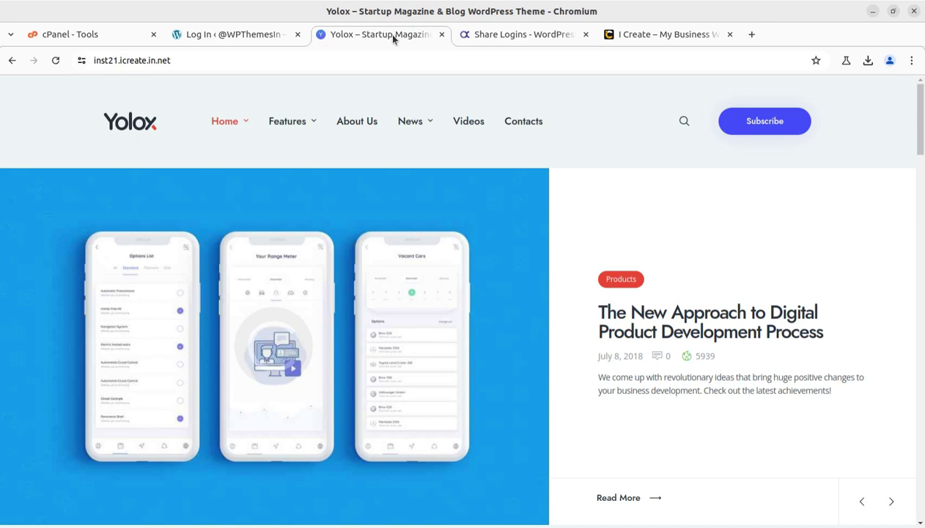
left_click(250, 37)
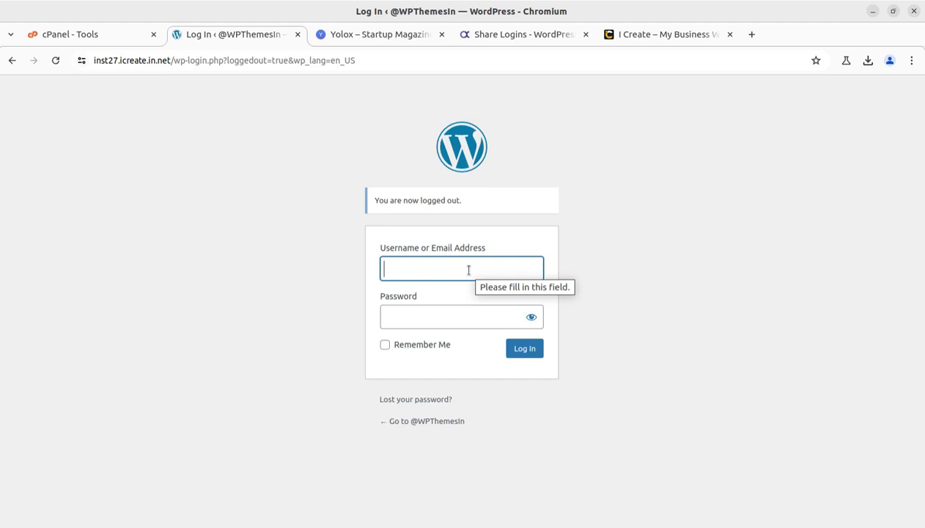
type("W")
left_click(473, 301)
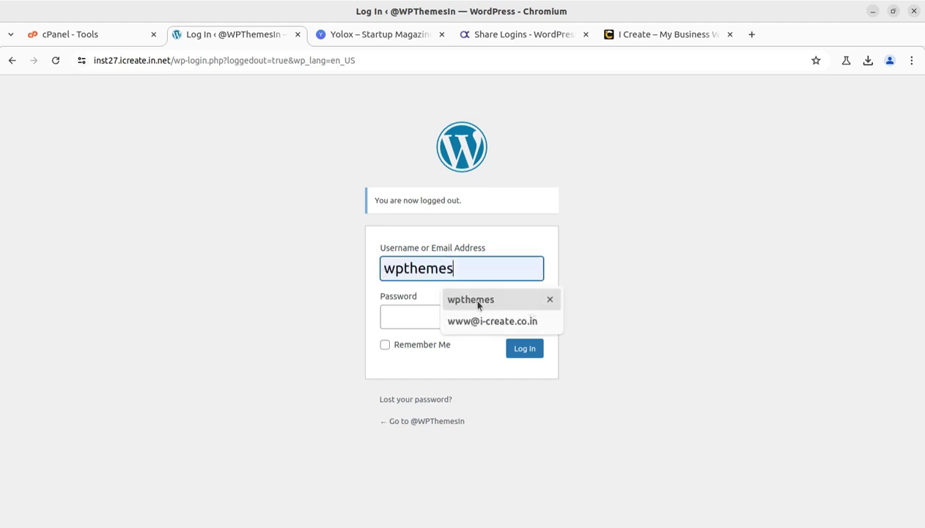
left_click(420, 317)
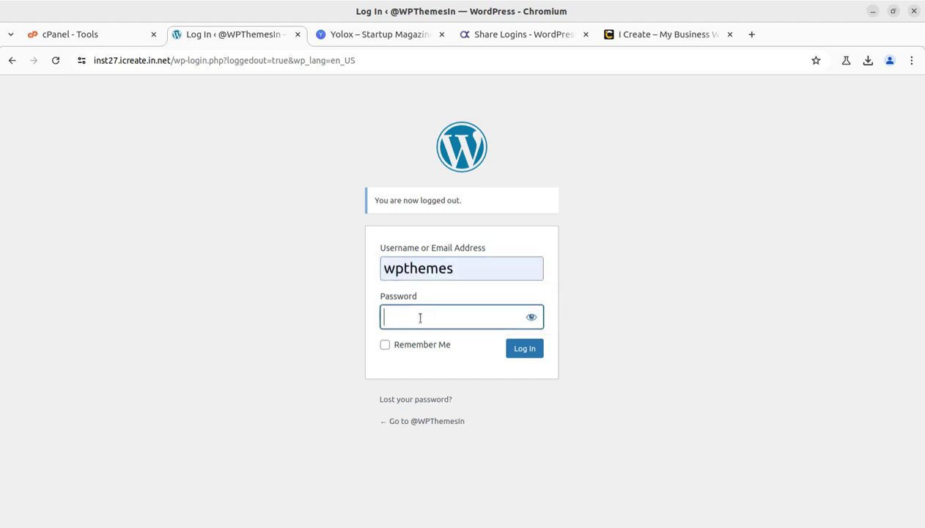
type("•••••••••••••••")
left_click(530, 350)
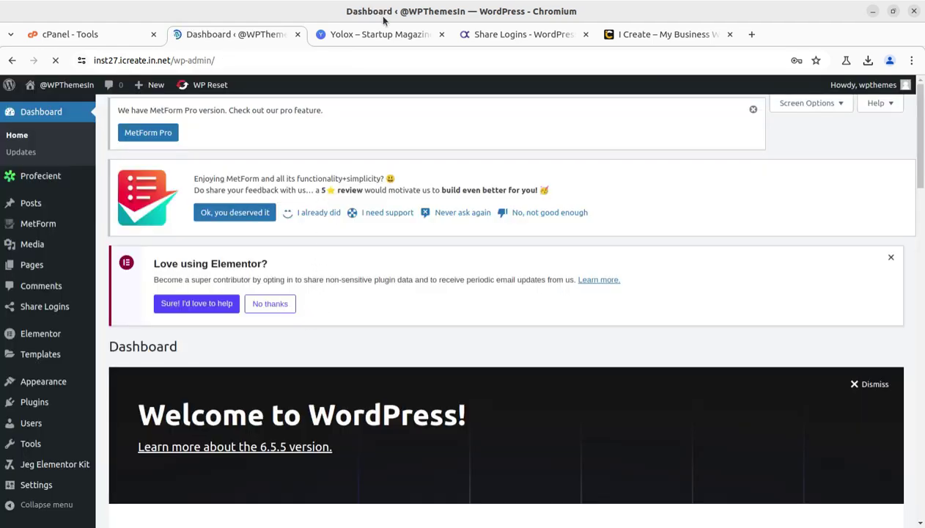
left_click(340, 36)
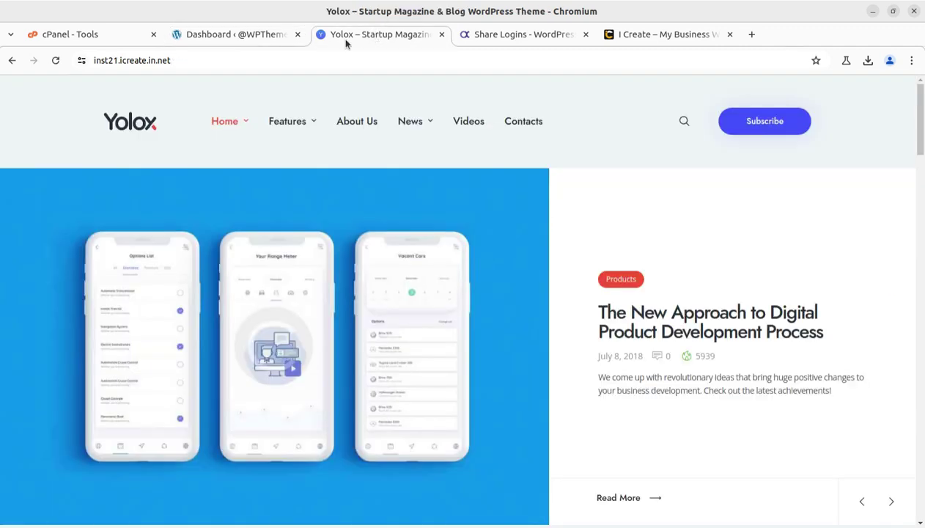
left_click(56, 61)
key("F5")
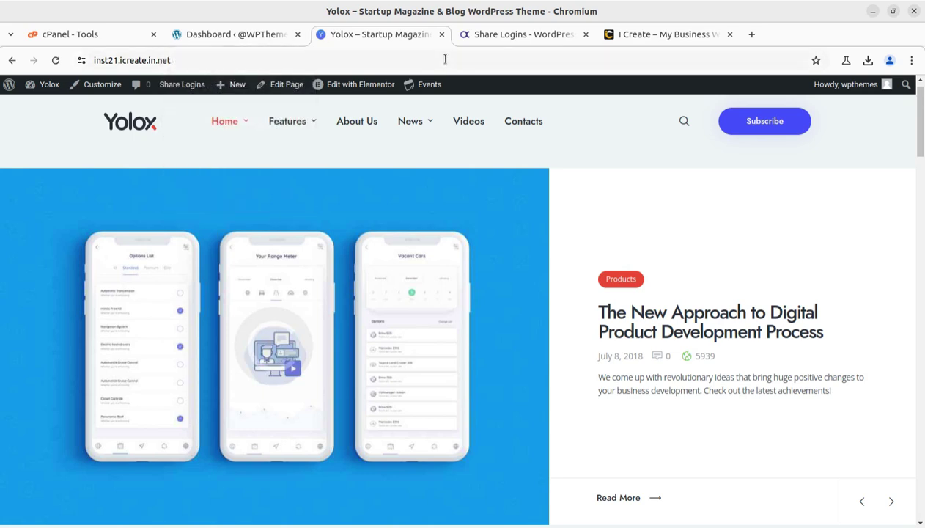
- Review the user activities that Share Logins can synchronize on the plugin's product page
left_click(506, 34)
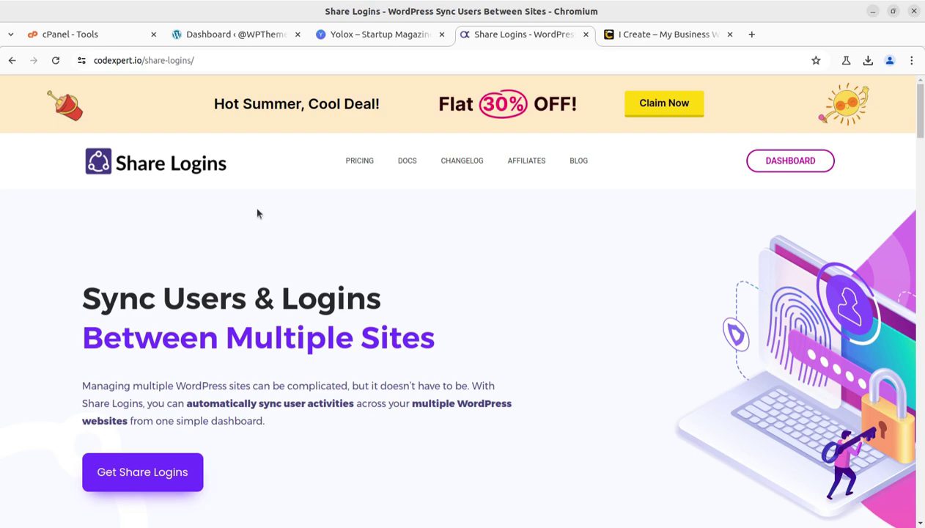
scroll(209, 264, "down", 3)
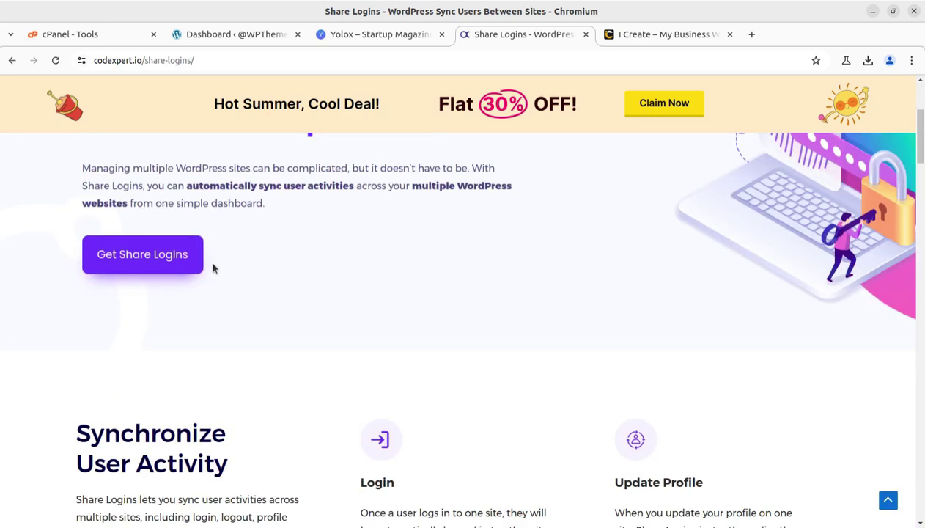
scroll(212, 268, "down", 5)
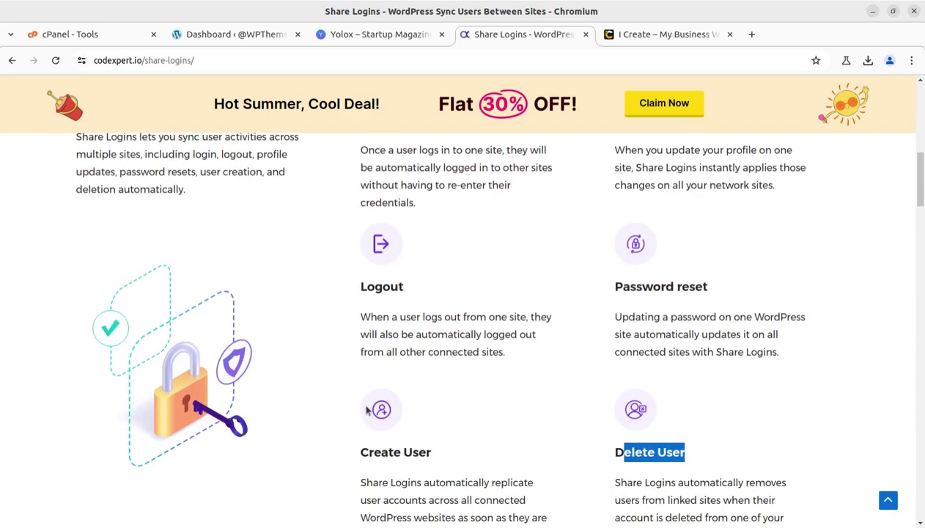
left_click(293, 394)
scroll(371, 336, "up", 4)
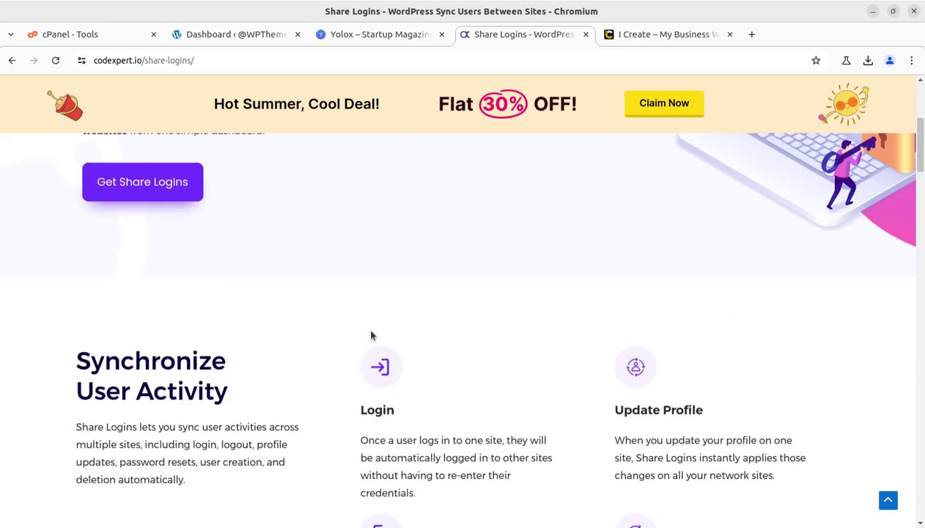
scroll(370, 314, "up", 4)
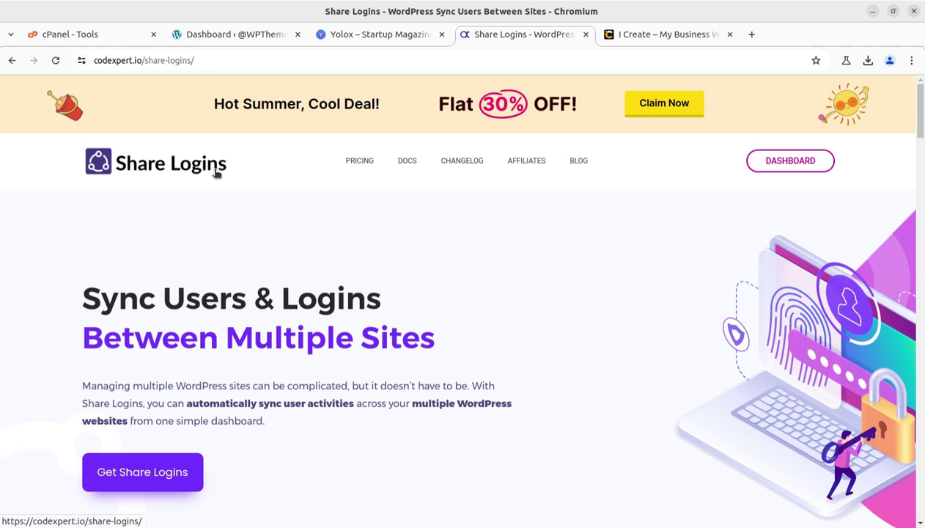
left_click(227, 34)
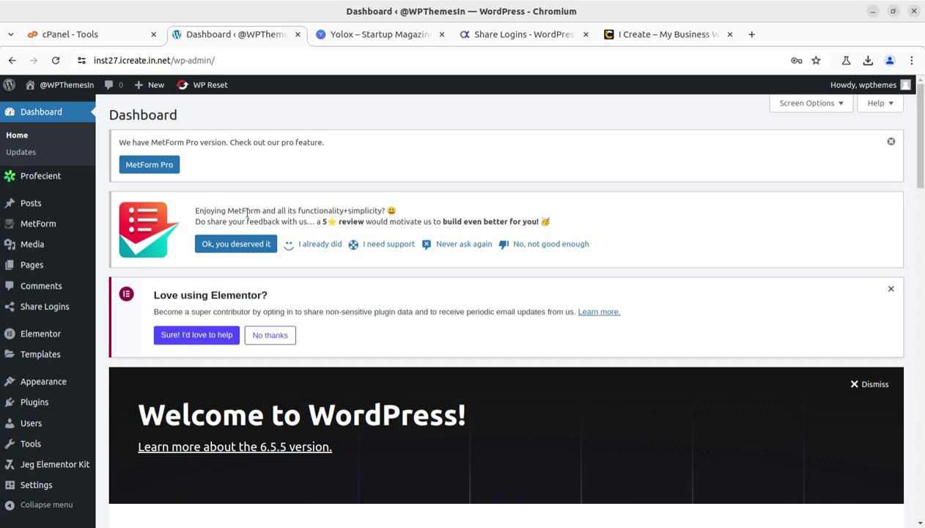
mouse_move(50, 308)
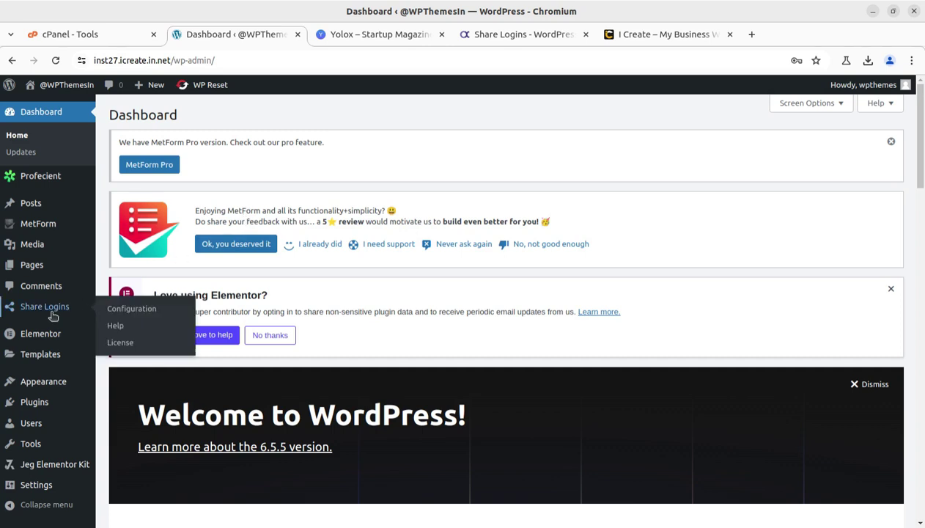
left_click(129, 310)
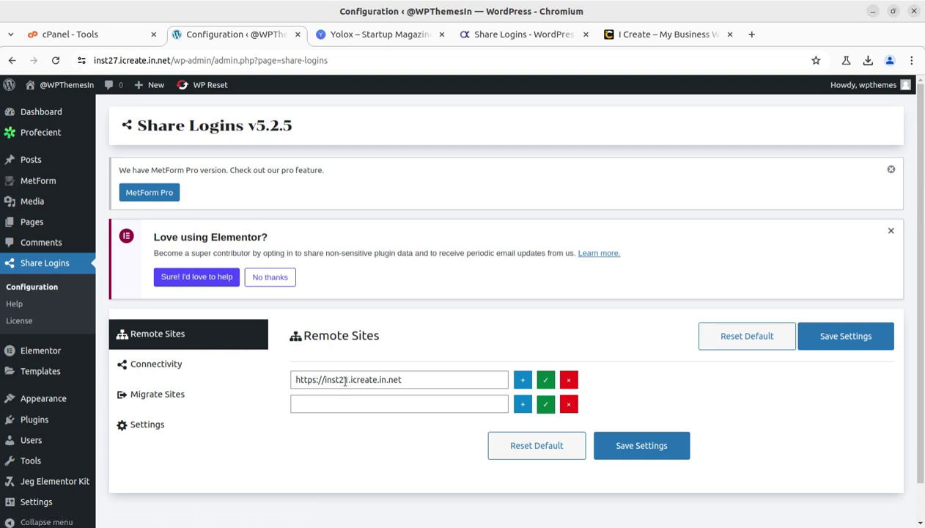
- Open the Share Logins configuration in the Yolox dashboard and examine its Remote Sites list
left_click(372, 34)
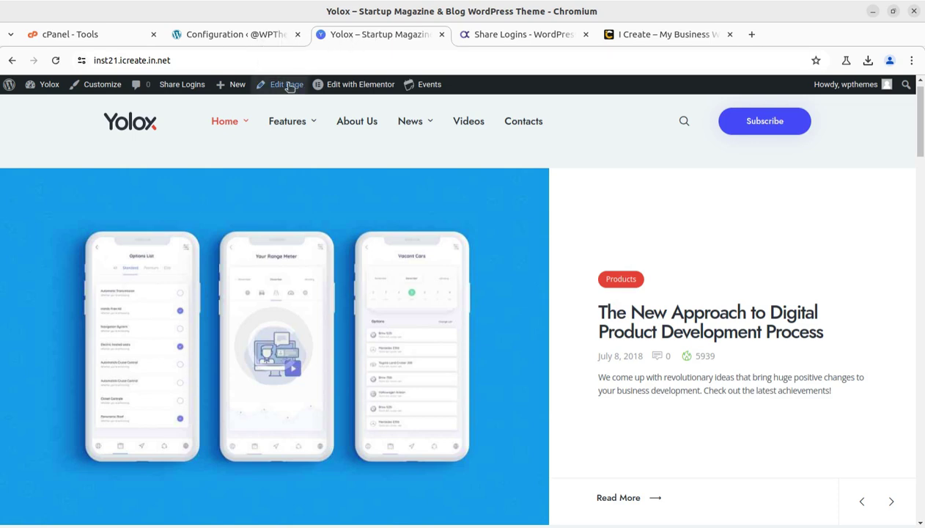
left_click(37, 108)
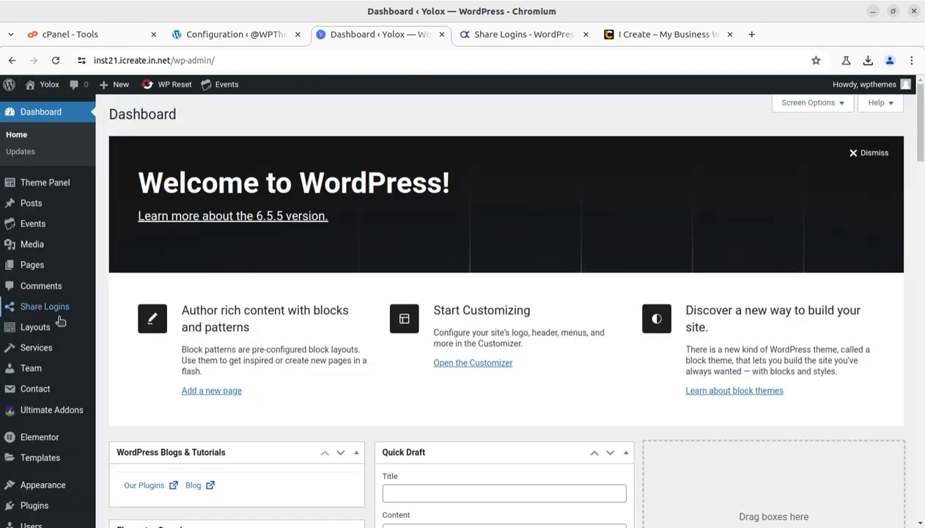
mouse_move(56, 310)
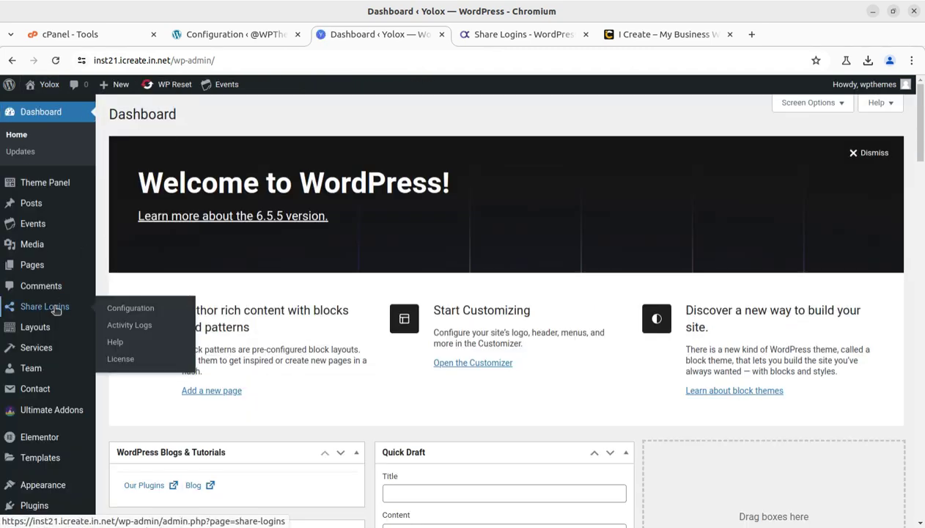
left_click(120, 311)
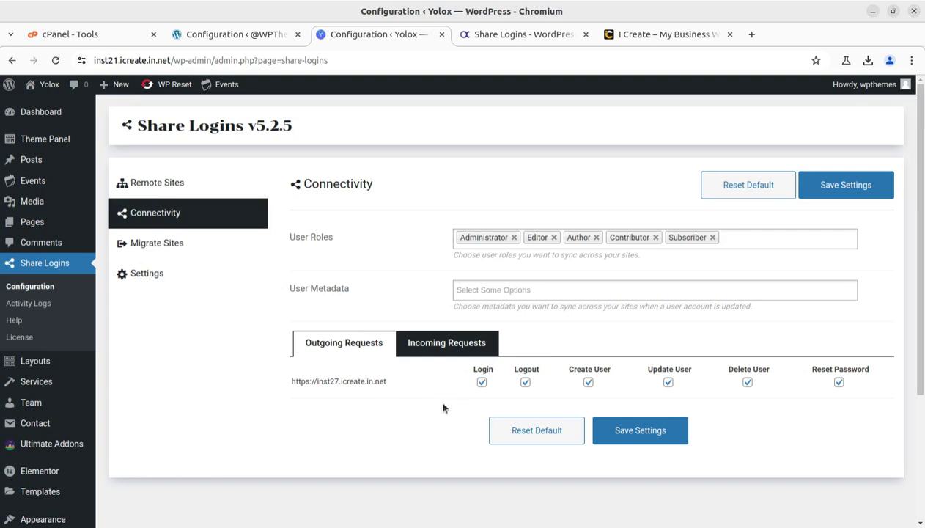
left_click(157, 187)
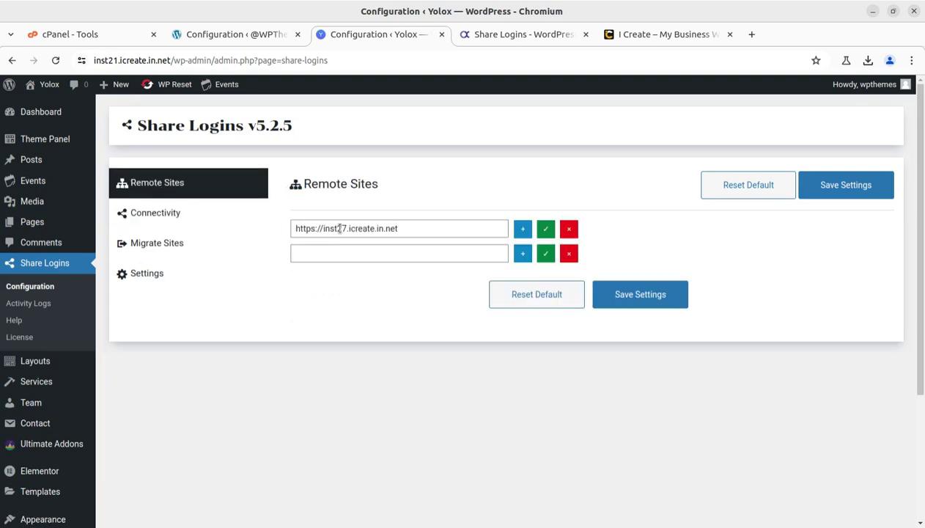
left_click(238, 34)
left_click(198, 35)
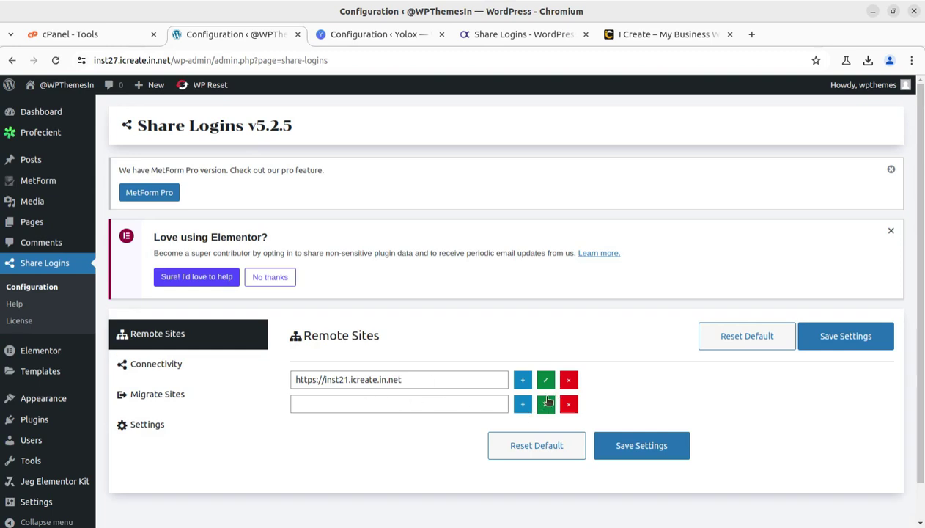
scroll(411, 404, "down", 1)
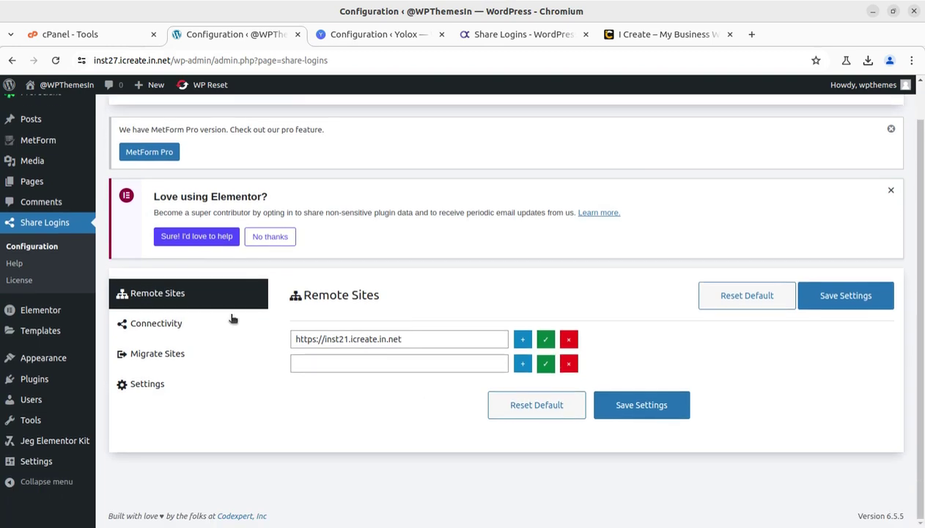
left_click(546, 341)
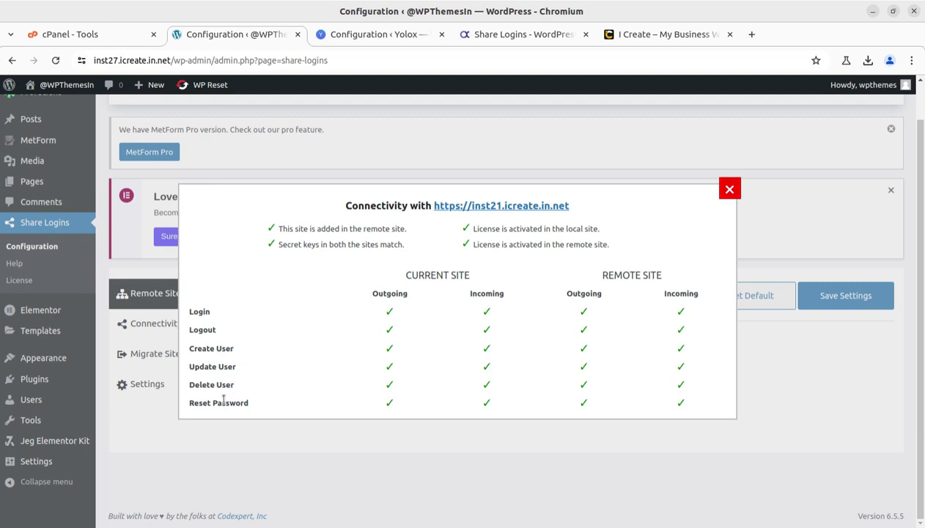
left_click(711, 191)
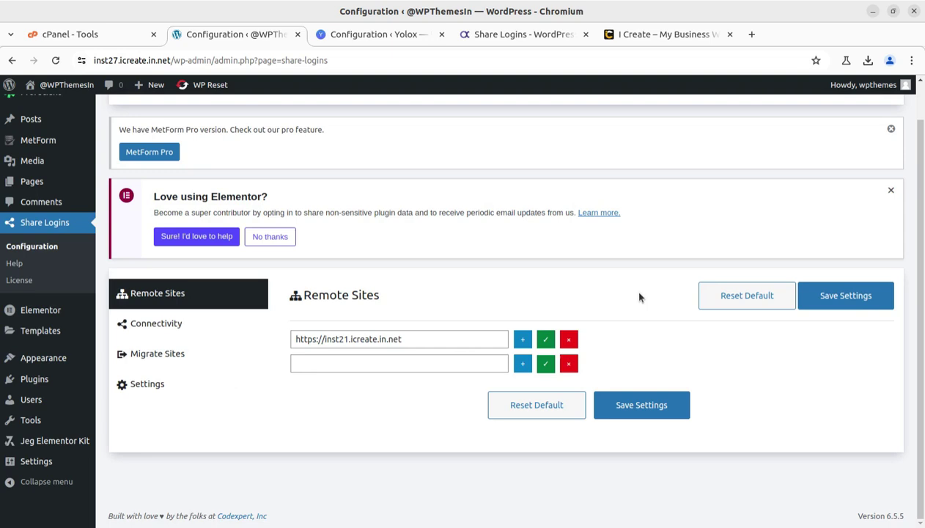
left_click(164, 330)
scroll(389, 293, "down", 2)
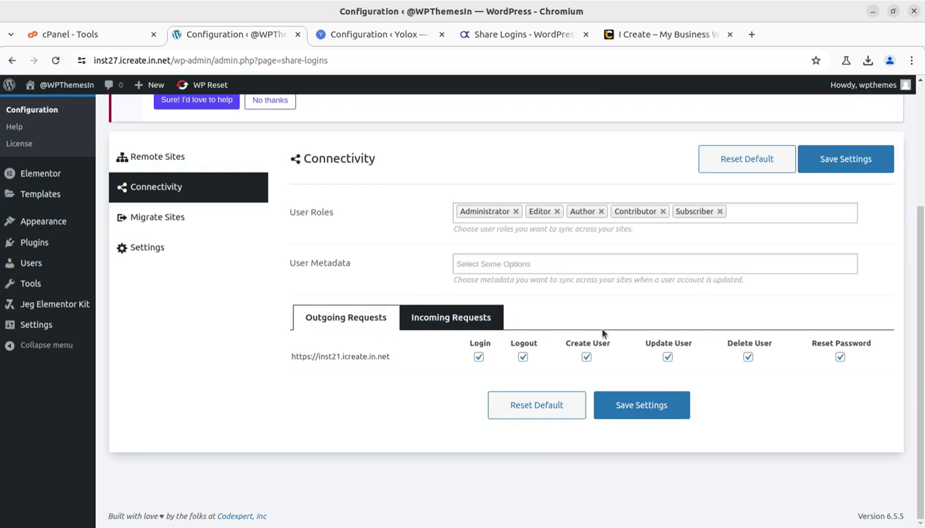
left_click(448, 323)
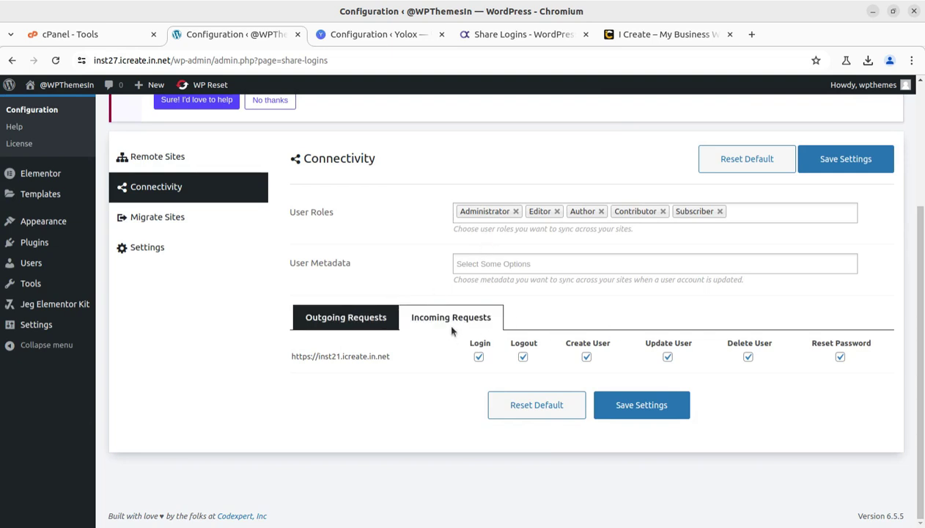
left_click(346, 325)
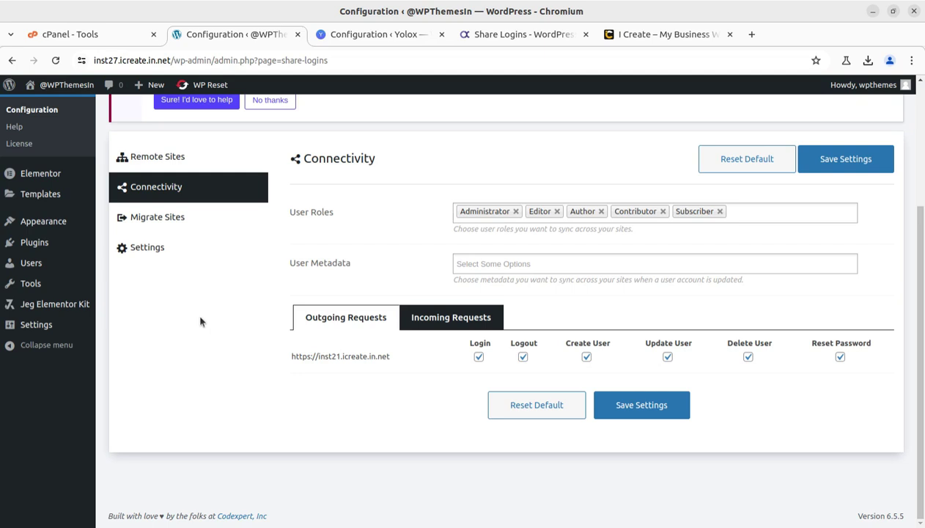
scroll(200, 321, "up", 4)
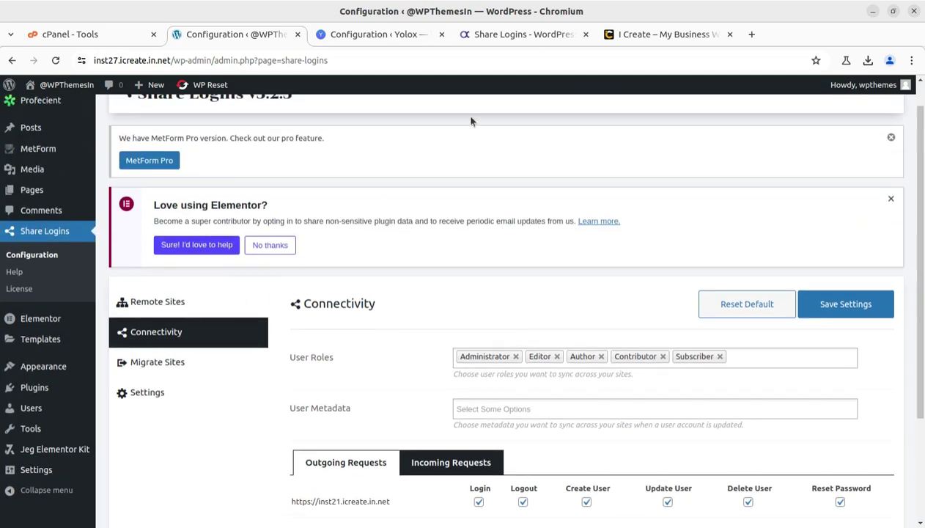
left_click(487, 37)
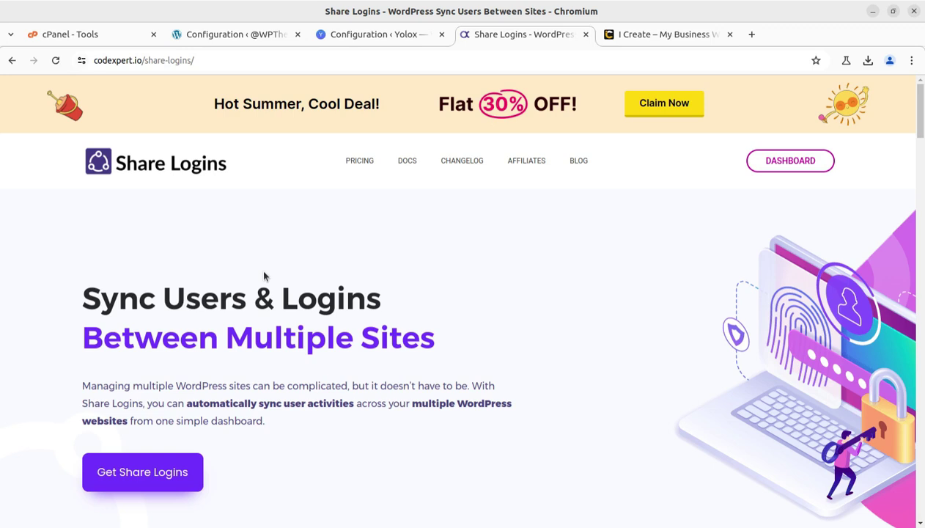
left_click(256, 39)
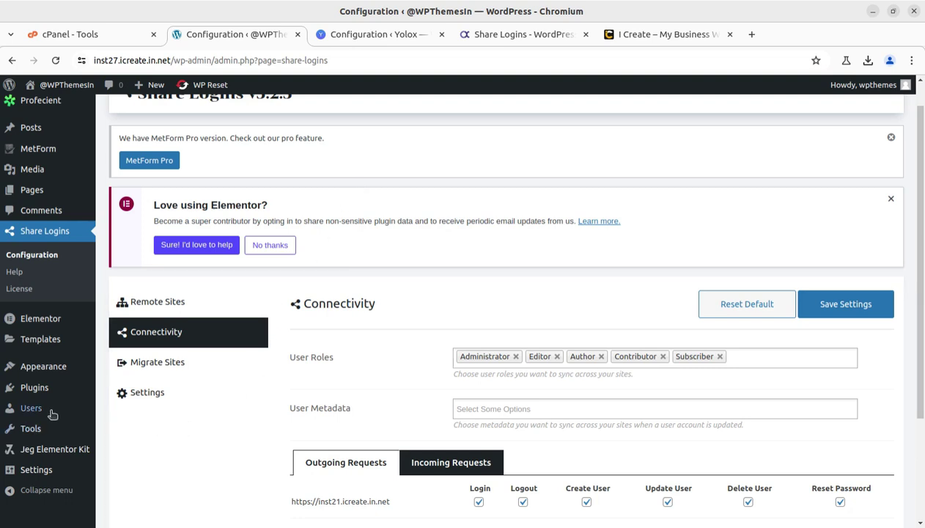
mouse_move(44, 409)
left_click(121, 410)
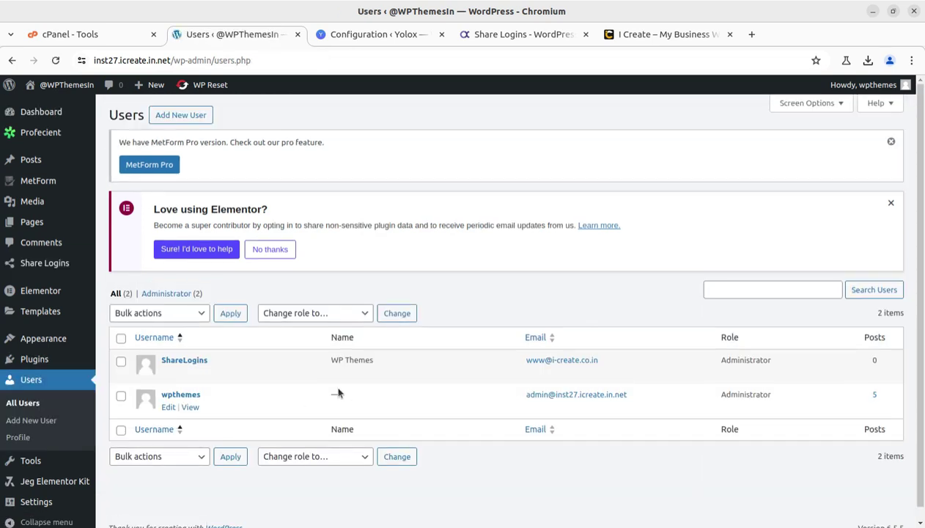
mouse_move(327, 386)
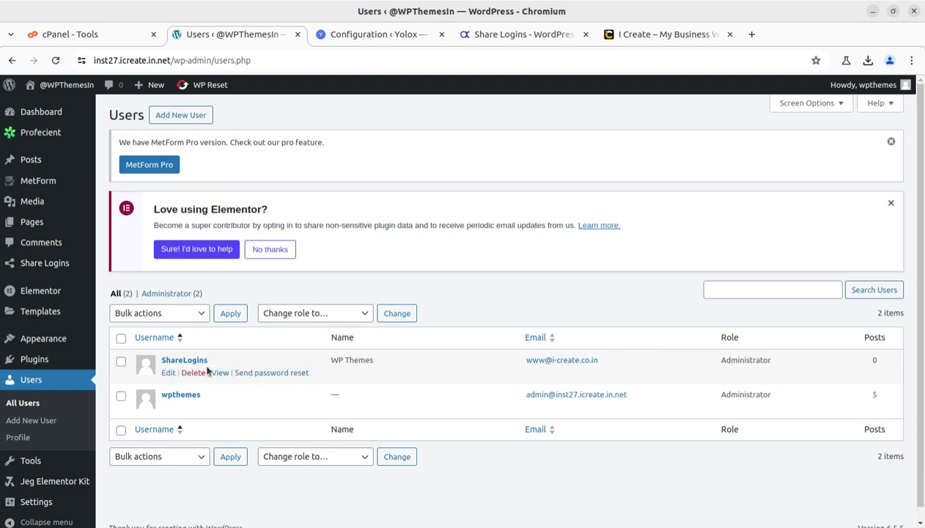
left_click(370, 36)
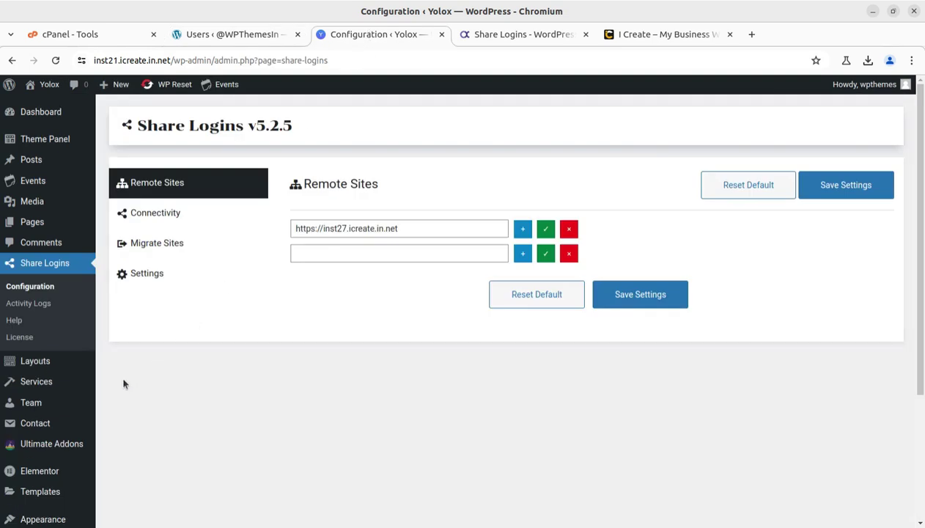
scroll(52, 497, "down", 2)
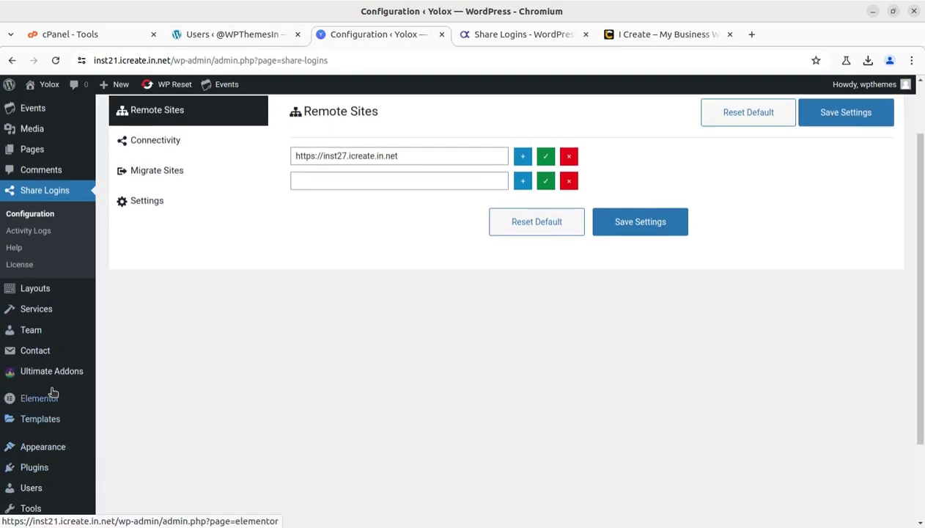
mouse_move(81, 488)
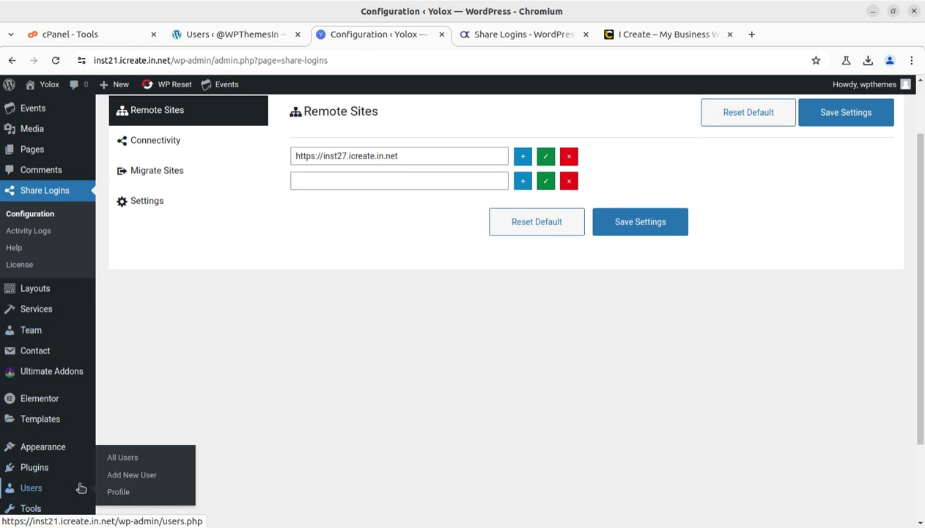
left_click(124, 462)
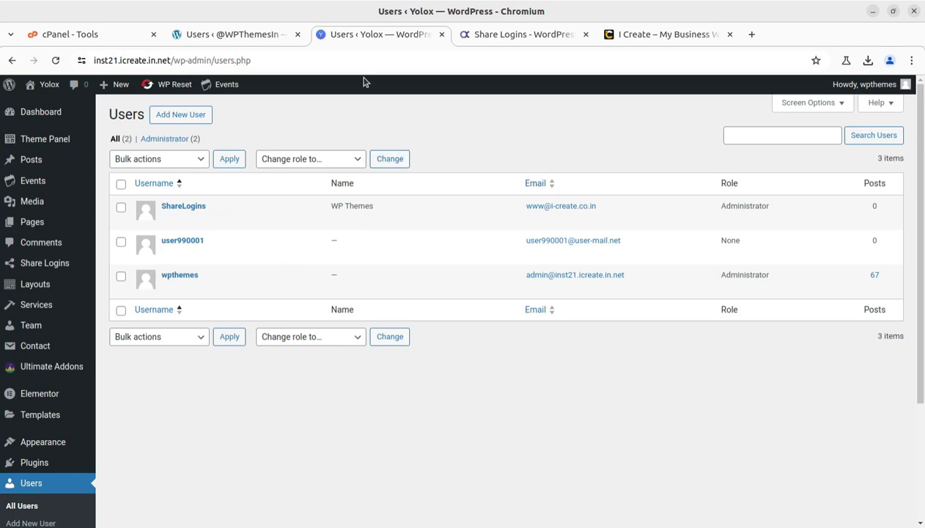
left_click(242, 35)
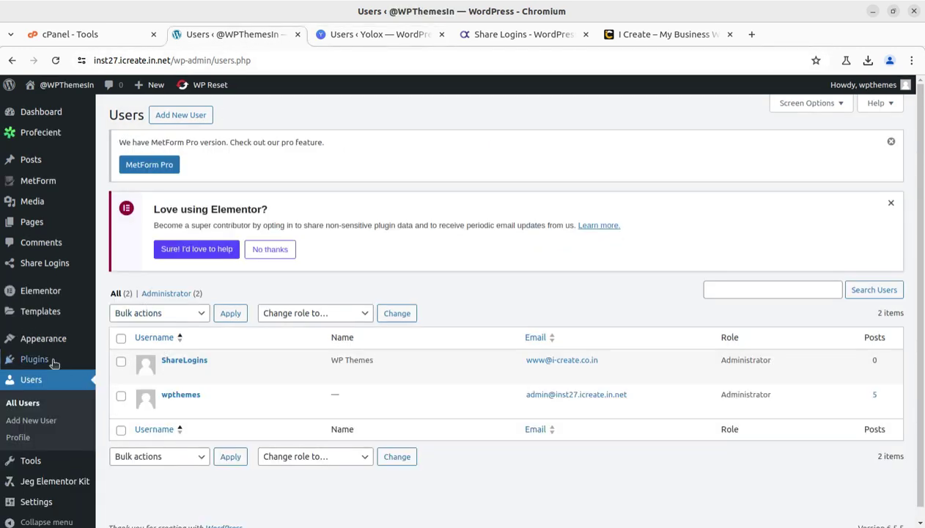
mouse_move(43, 264)
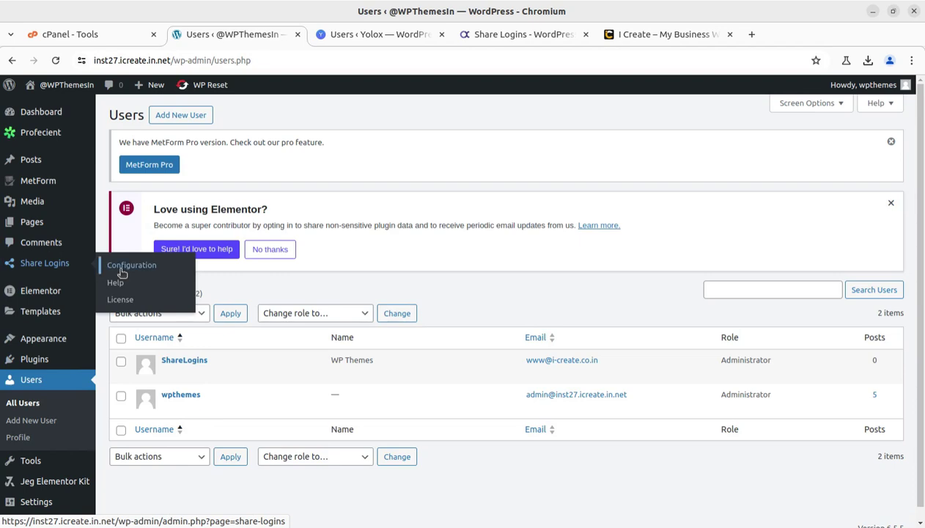
left_click(107, 266)
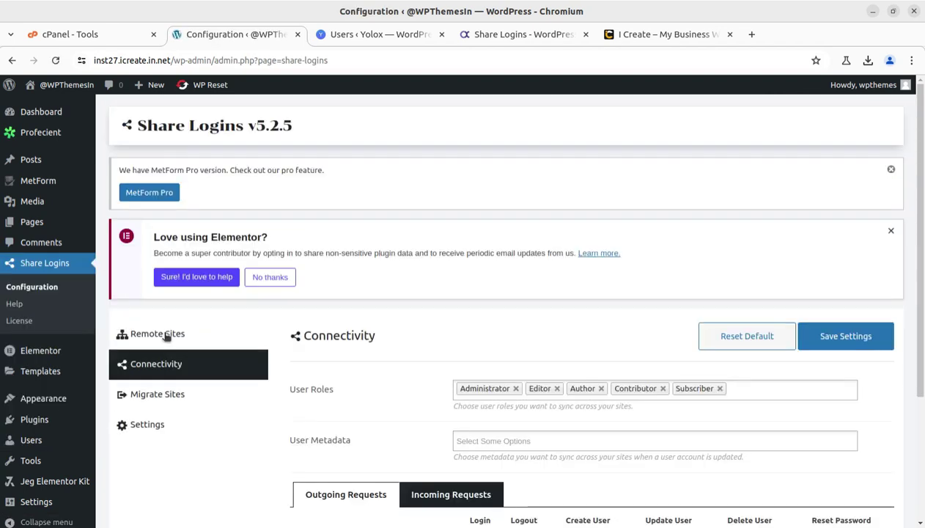
scroll(373, 420, "down", 2)
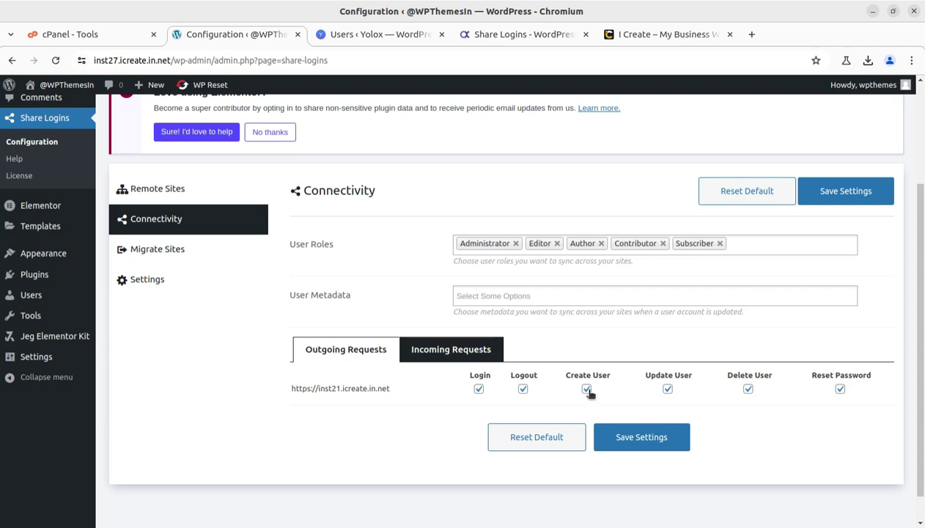
left_click(171, 250)
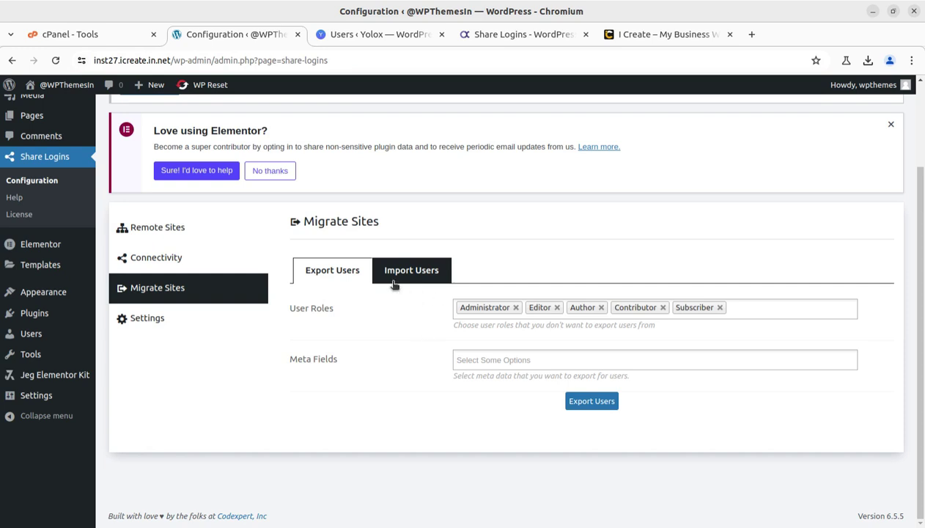
left_click(579, 402)
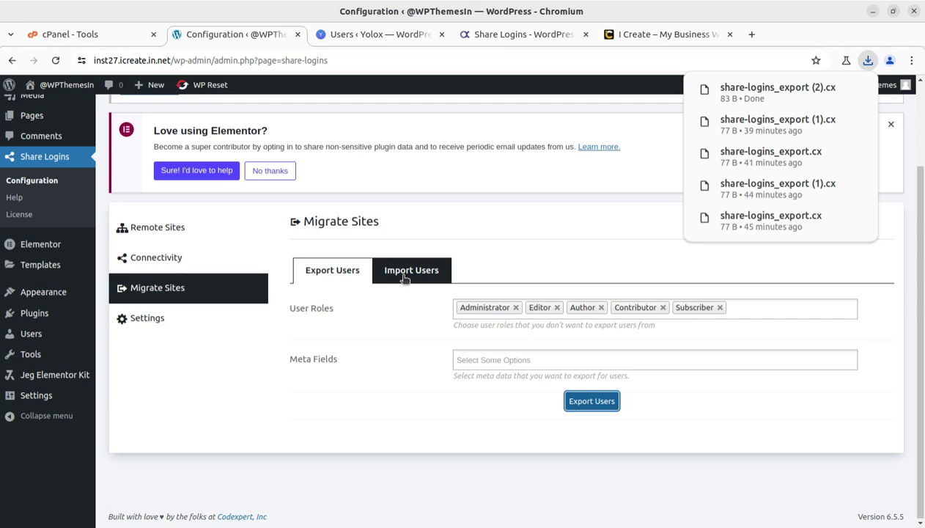
left_click(168, 256)
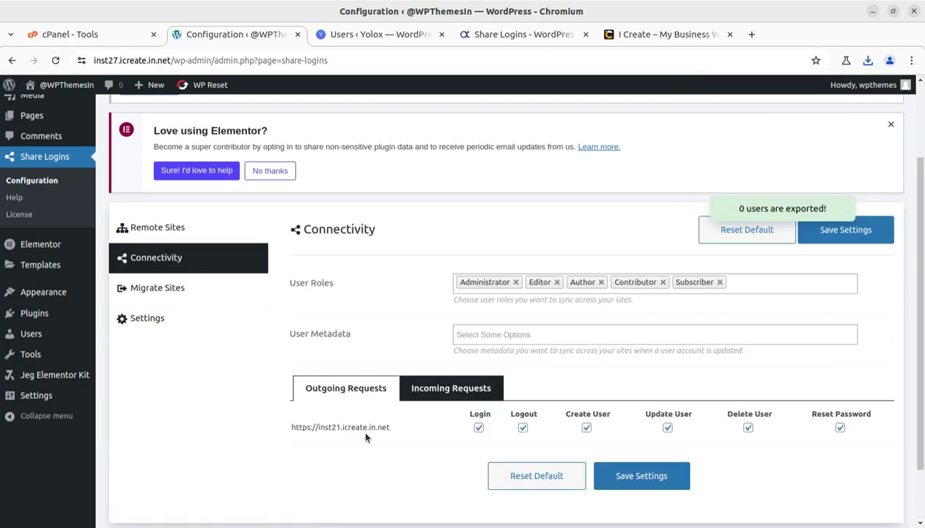
scroll(385, 427, "down", 2)
scroll(292, 379, "up", 2)
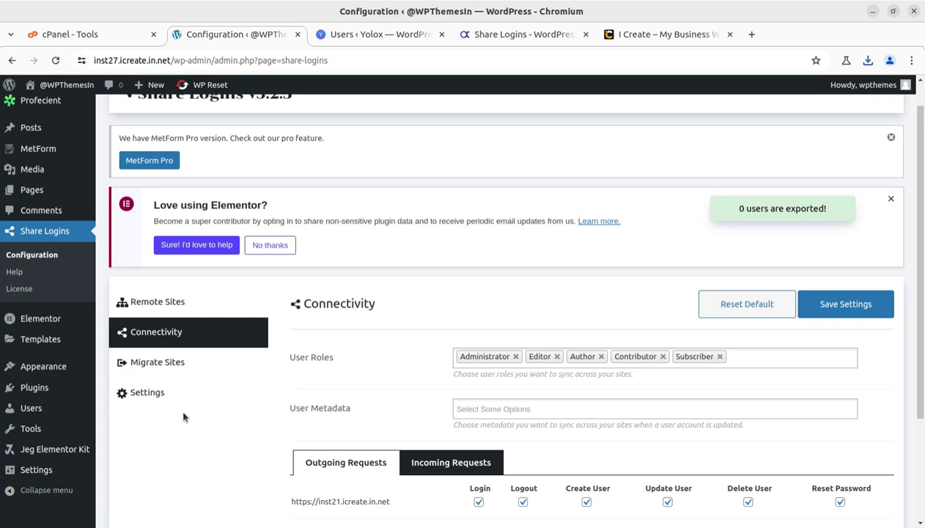
scroll(184, 417, "down", 1)
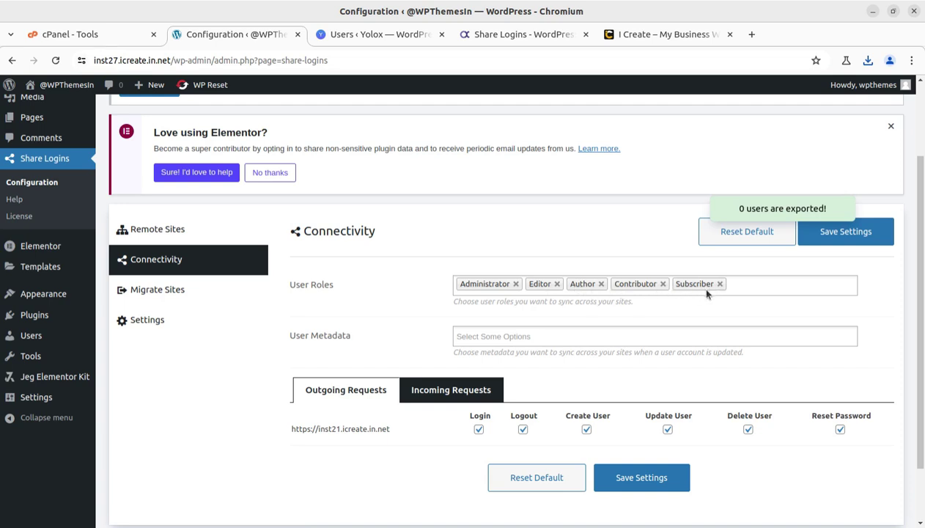
left_click(174, 230)
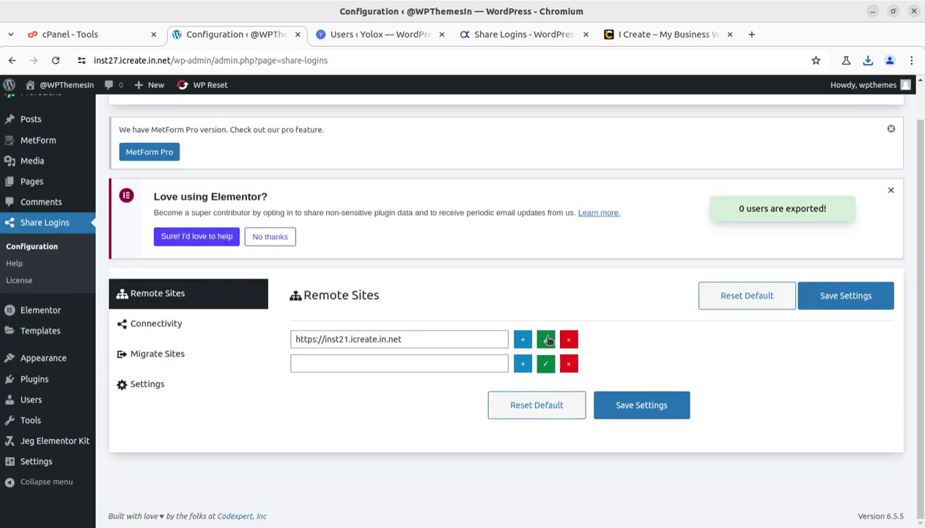
left_click(546, 339)
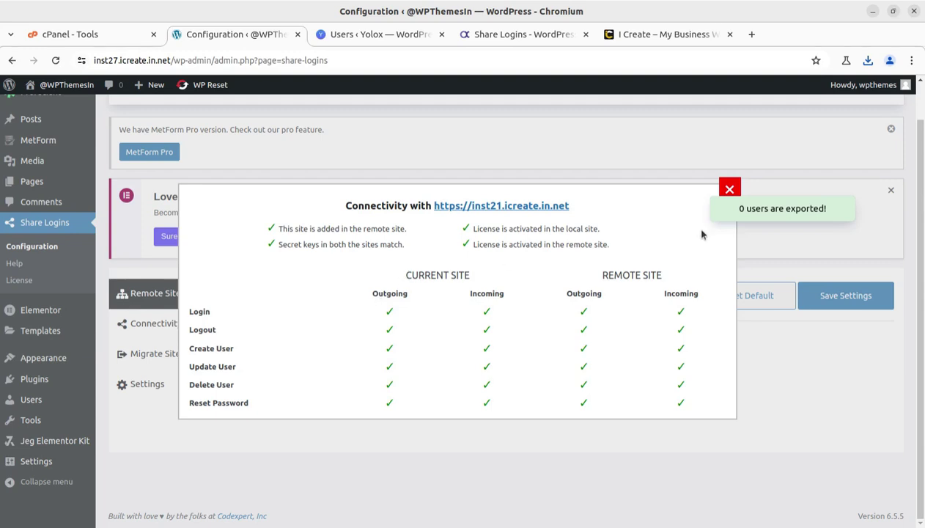
left_click(730, 190)
left_click(149, 384)
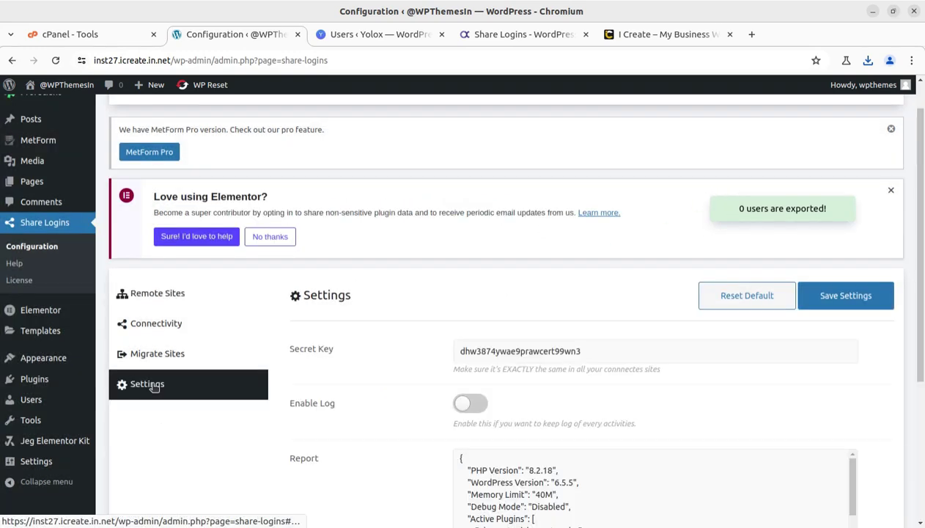
scroll(437, 360, "down", 2)
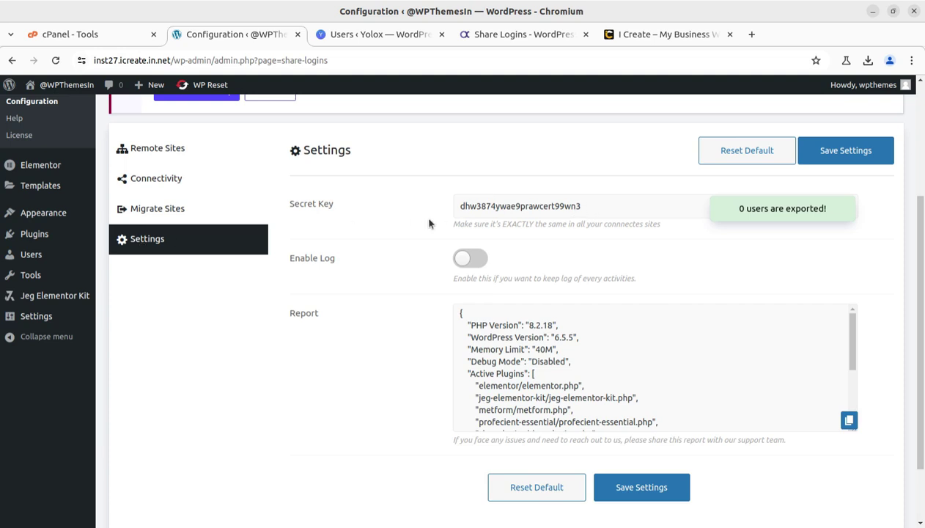
left_click(475, 263)
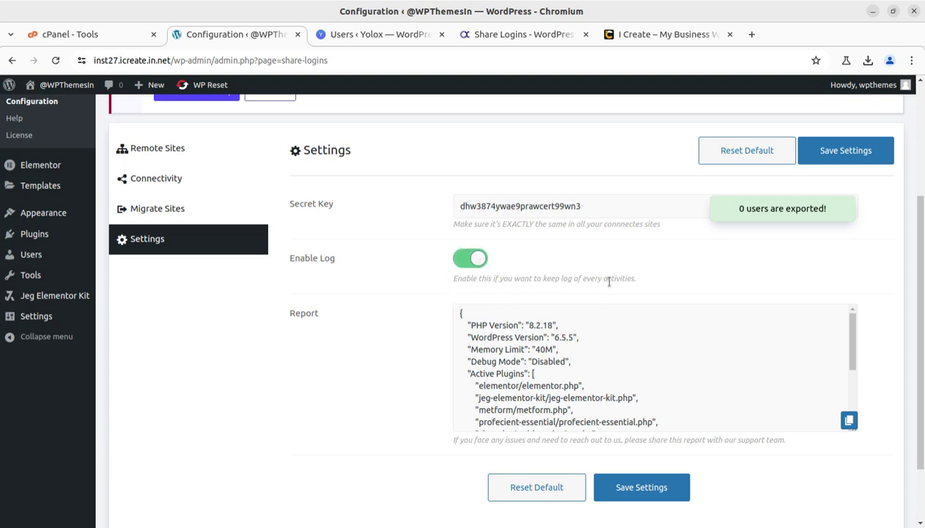
left_click(649, 489)
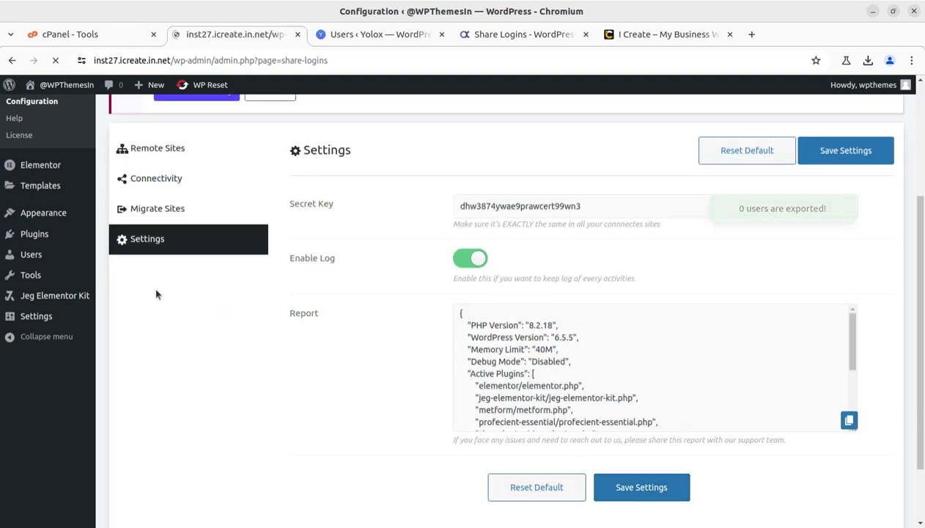
- Examine the Share Logins activity logs, then return to the configuration's Remote Sites list
scroll(394, 291, "down", 5)
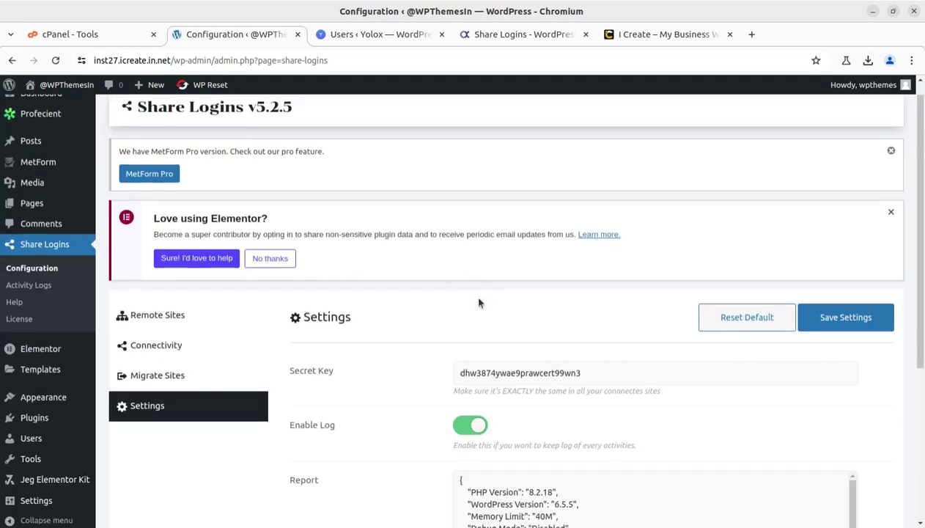
scroll(396, 385, "up", 3)
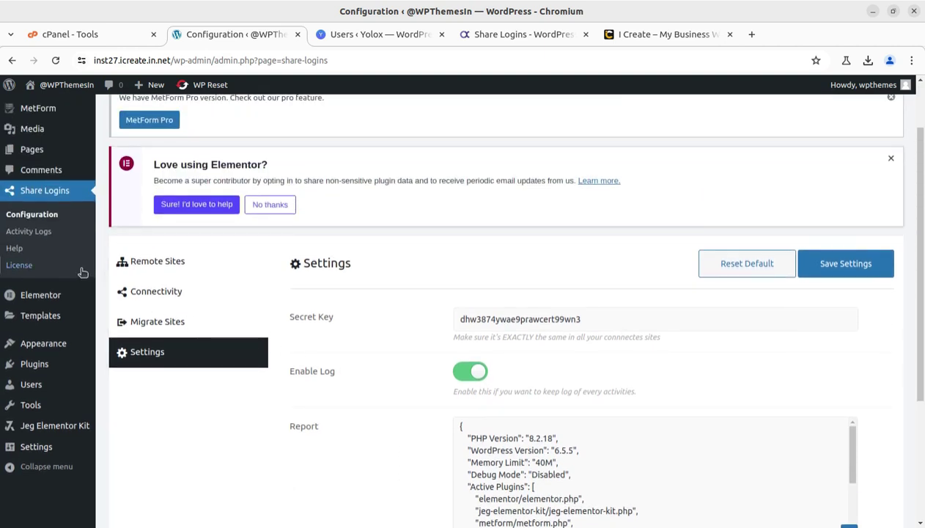
left_click(37, 232)
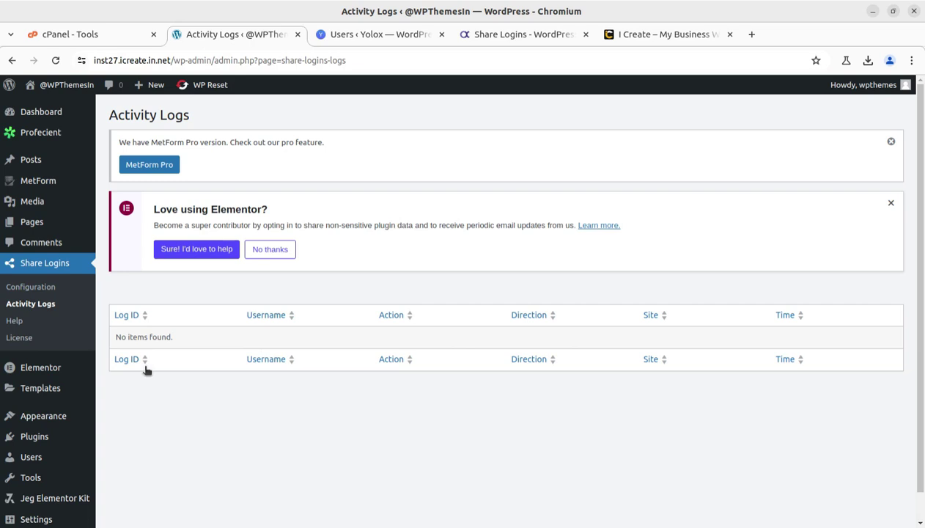
left_click(40, 287)
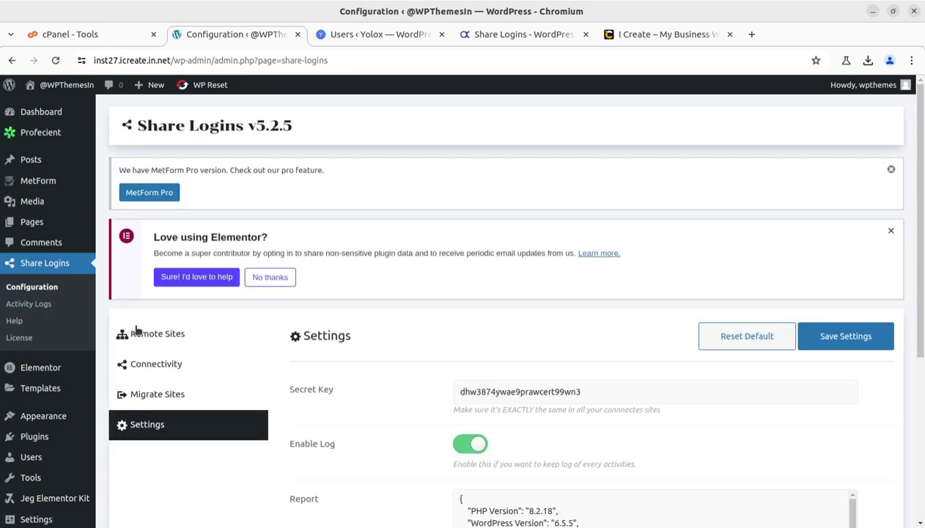
left_click(151, 334)
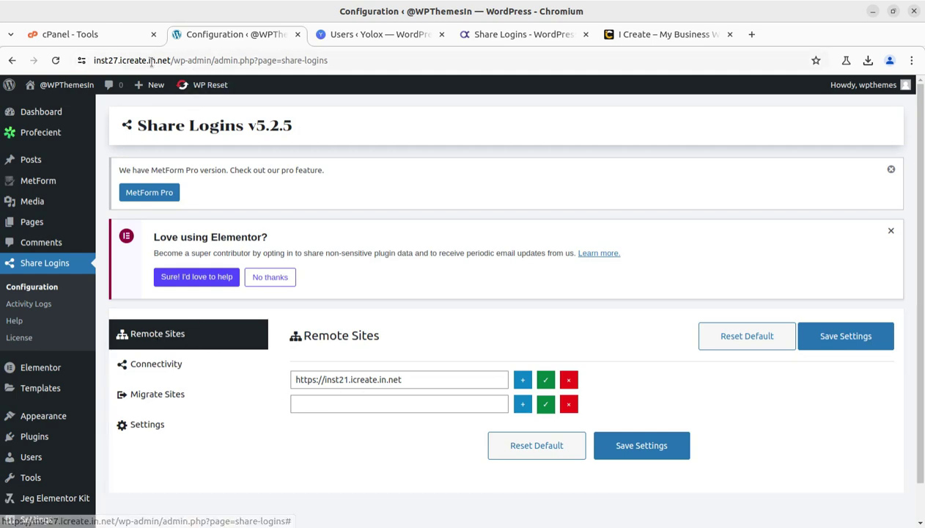
left_click(380, 35)
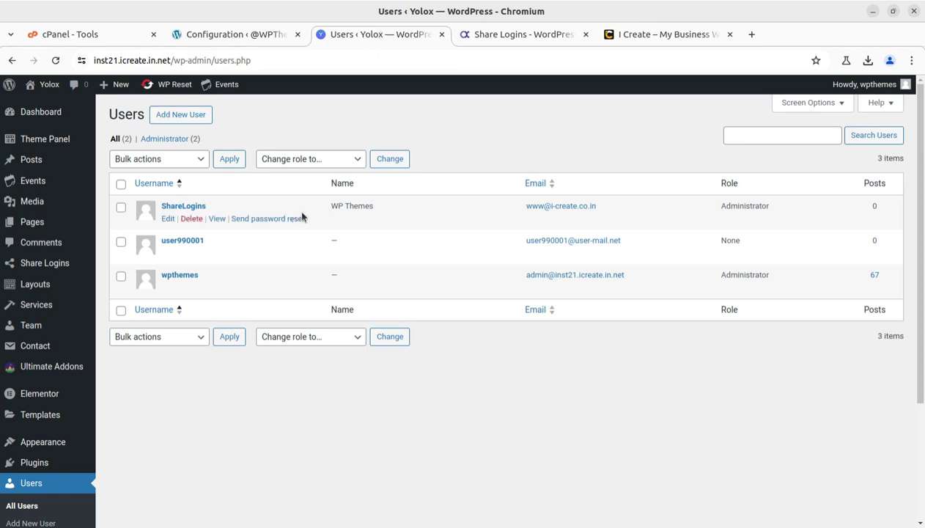
left_click(244, 35)
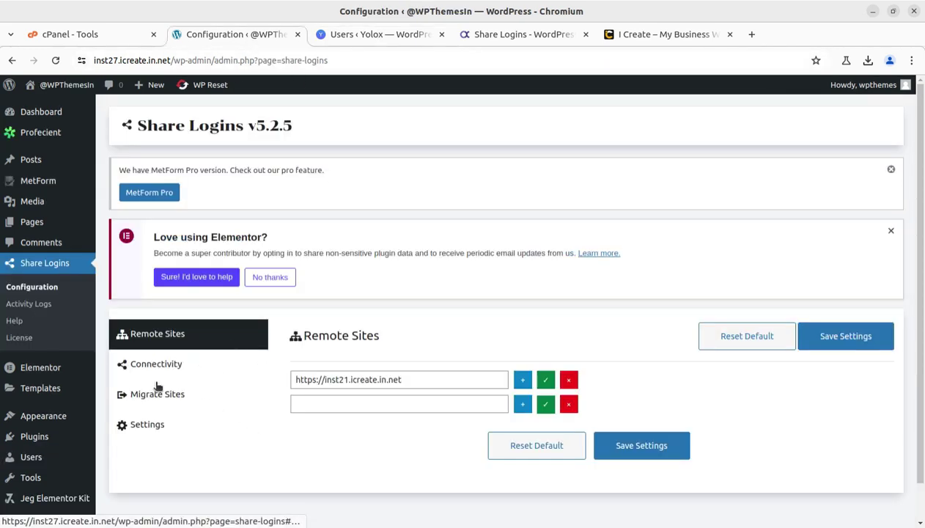
left_click(545, 383)
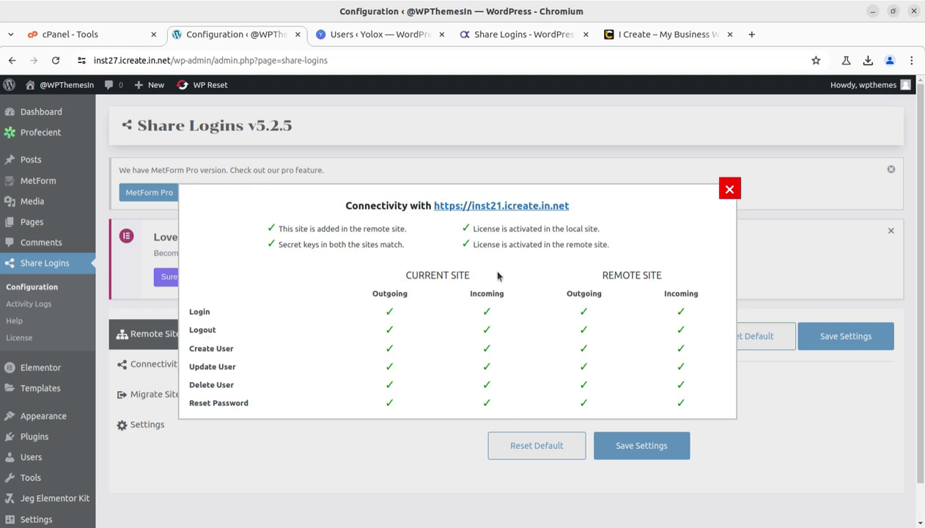
left_click(730, 190)
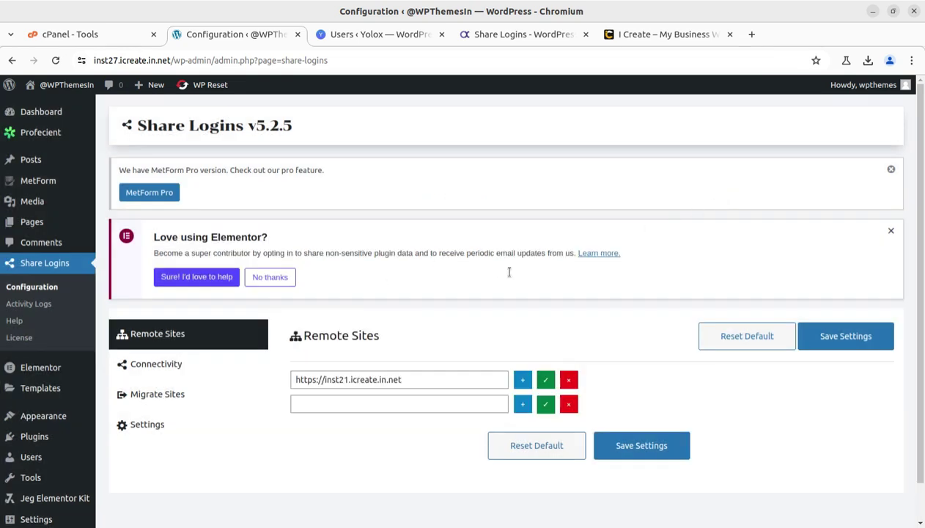
left_click(155, 364)
scroll(403, 419, "down", 4)
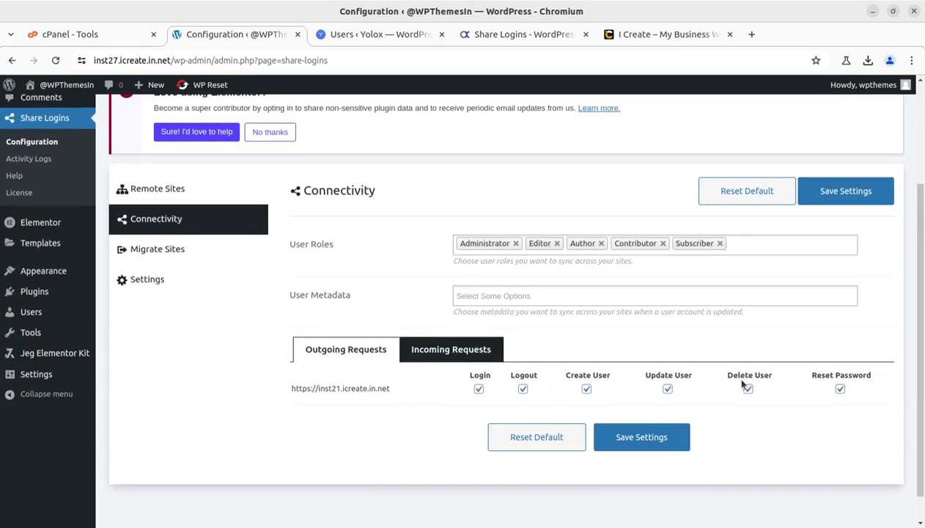
left_click(171, 249)
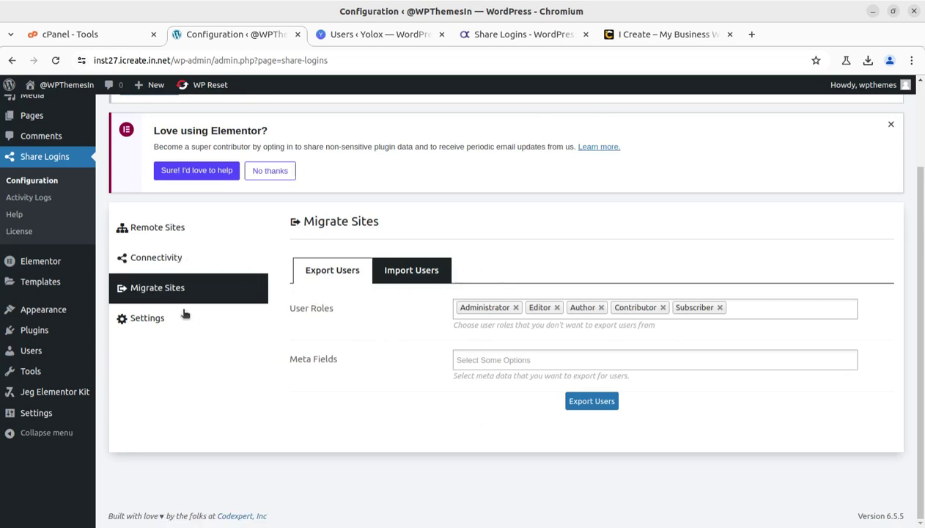
left_click(148, 321)
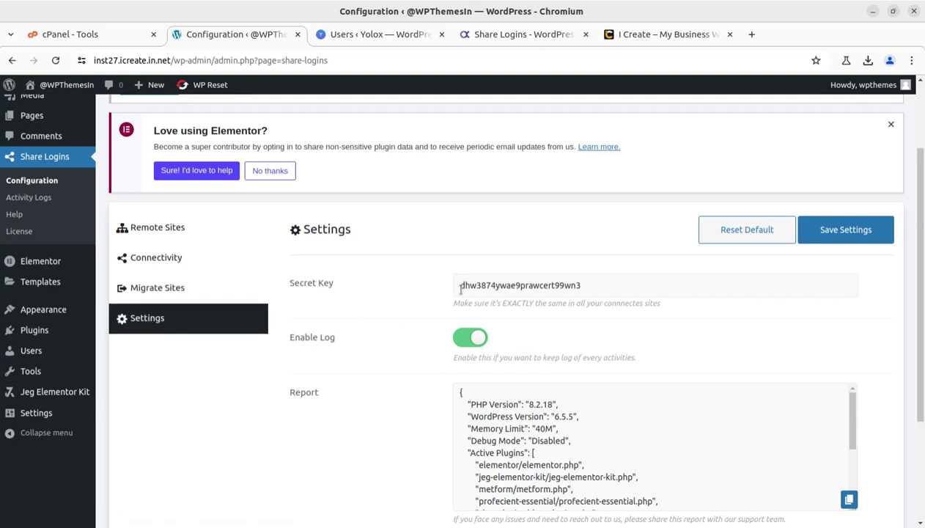
scroll(460, 288, "down", 2)
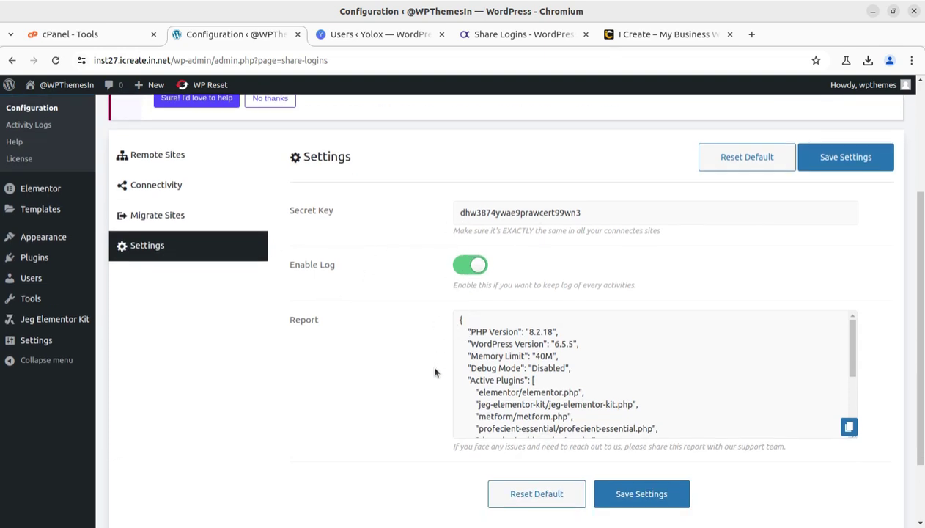
scroll(434, 373, "down", 2)
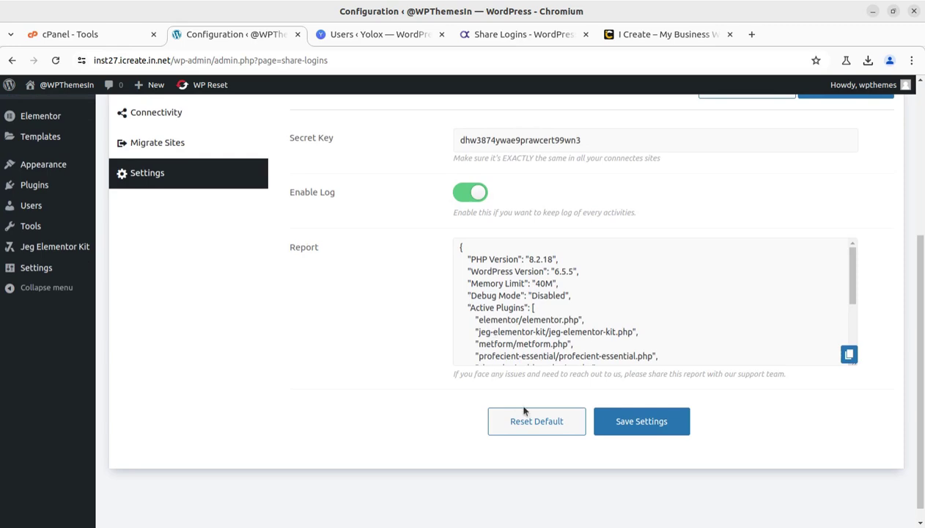
scroll(524, 410, "up", 6)
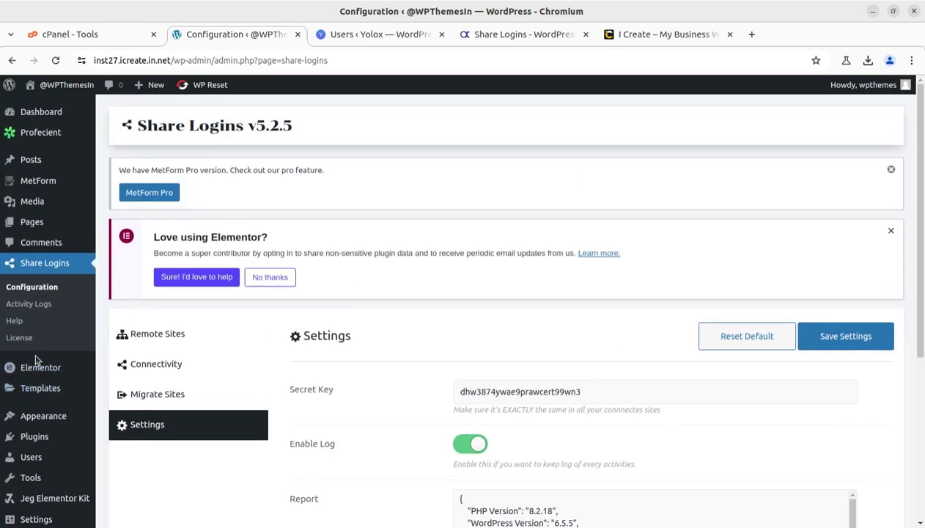
left_click(25, 269)
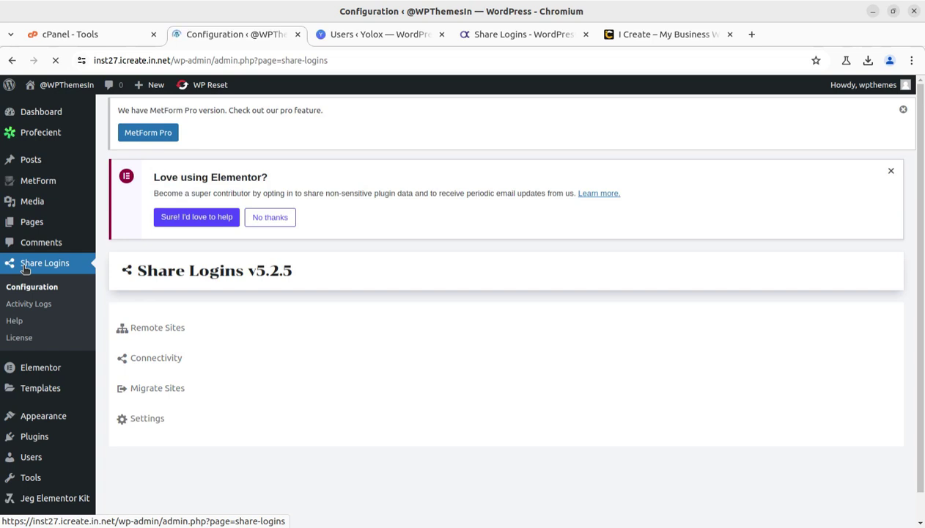
left_click(127, 427)
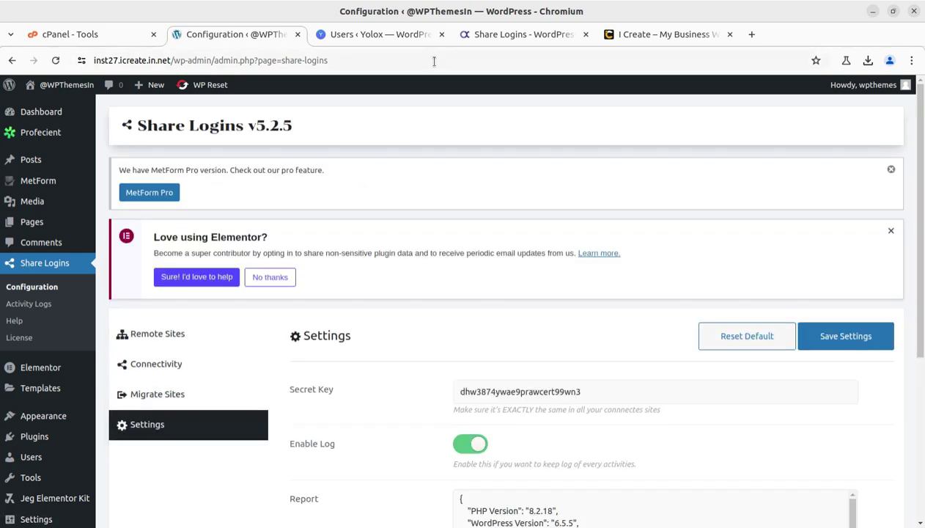
left_click(490, 36)
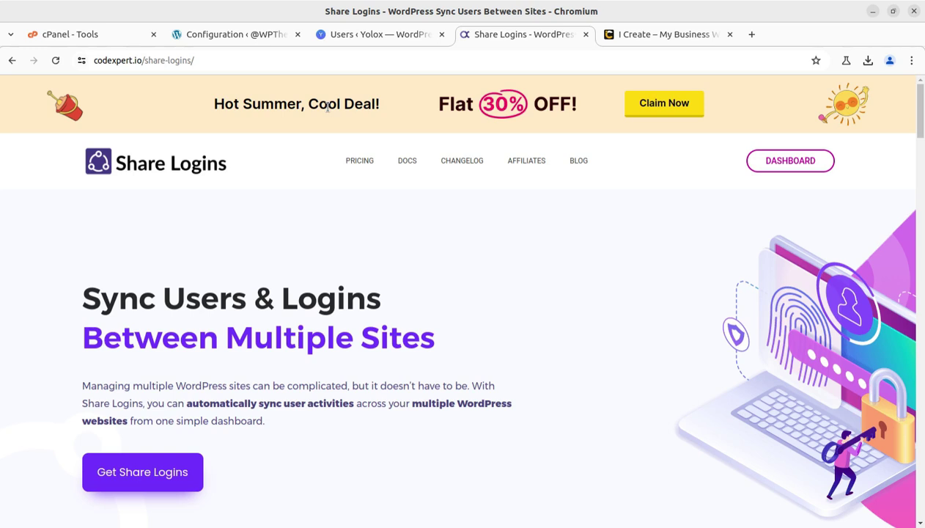
left_click(232, 42)
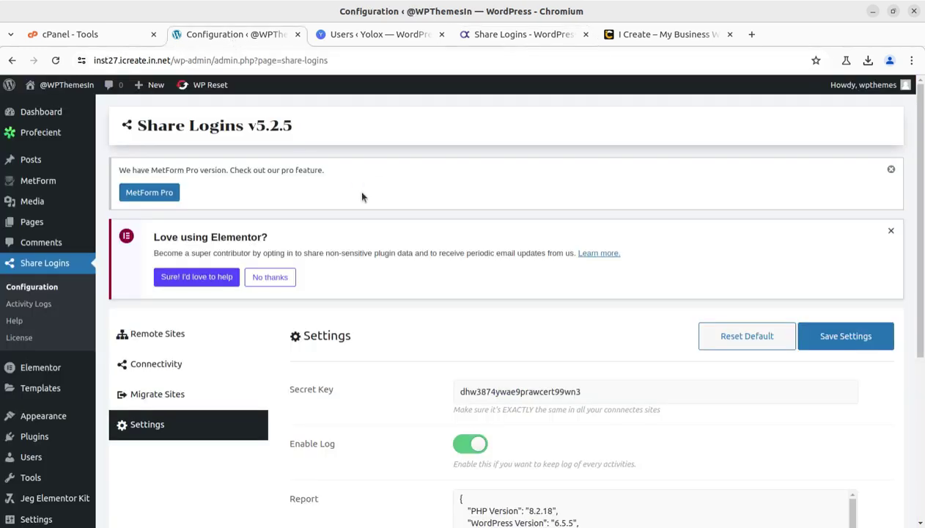
left_click(361, 41)
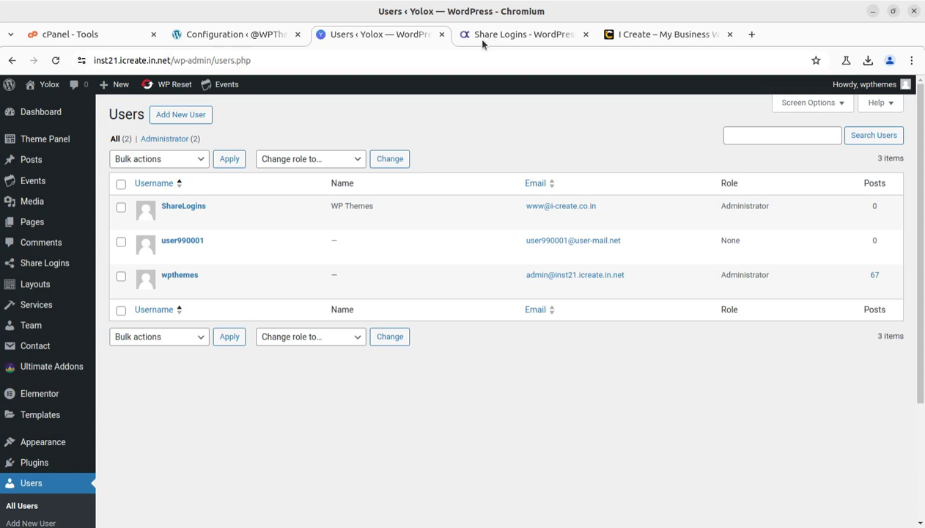
left_click(235, 41)
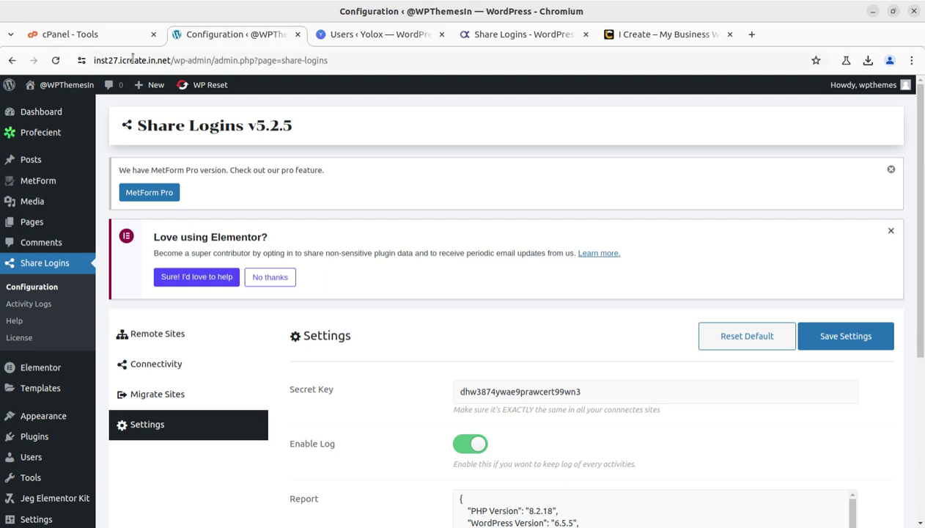
left_click(357, 39)
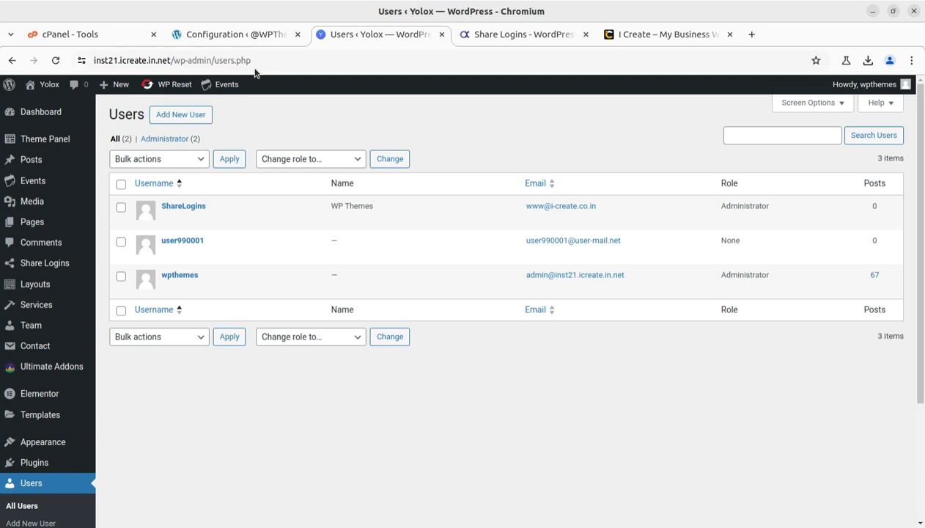
- Open the pricing page on the Share Logins product site and examine the Personal, Professional and Agency plans
left_click(524, 41)
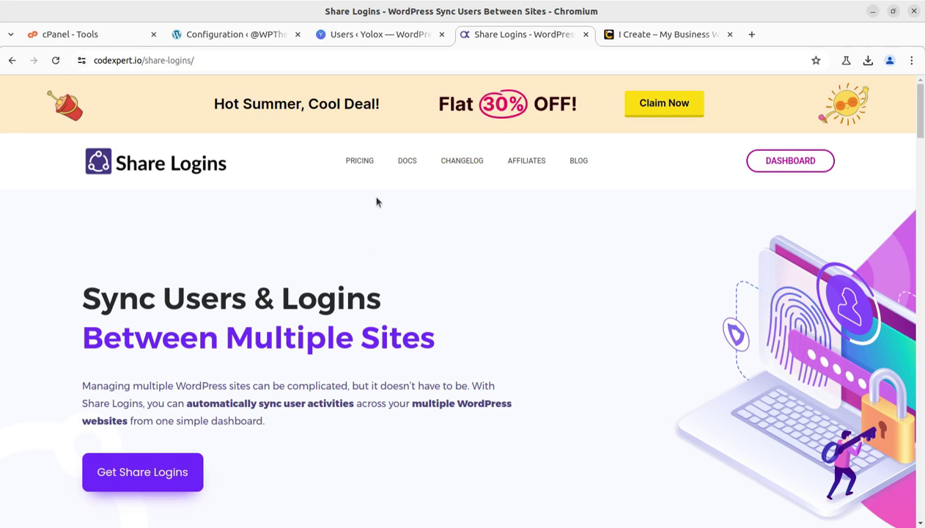
left_click(359, 163)
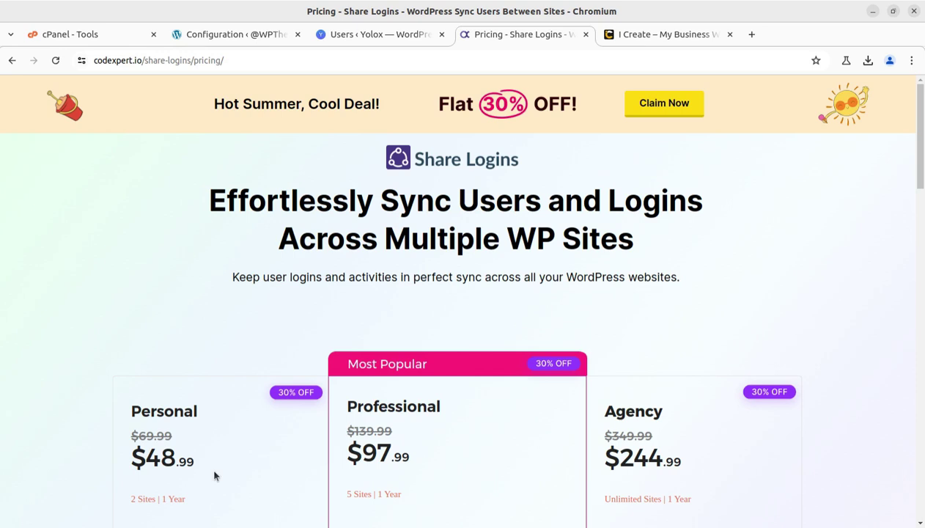
scroll(215, 475, "down", 2)
scroll(469, 317, "up", 2)
left_click(350, 37)
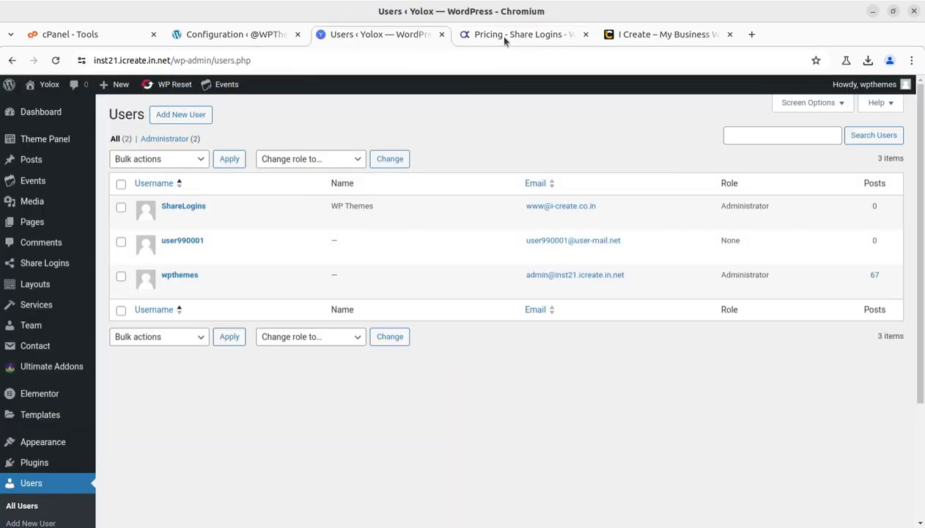
left_click(53, 120)
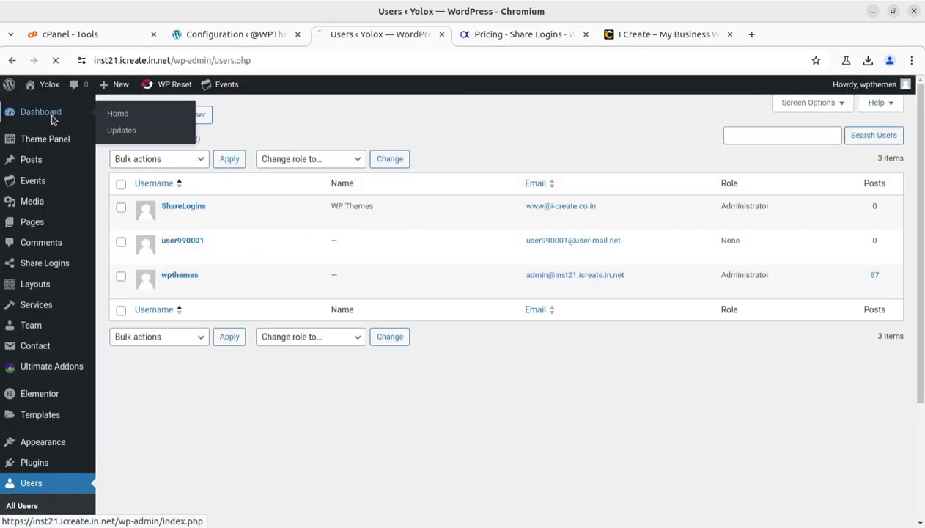
left_click(489, 36)
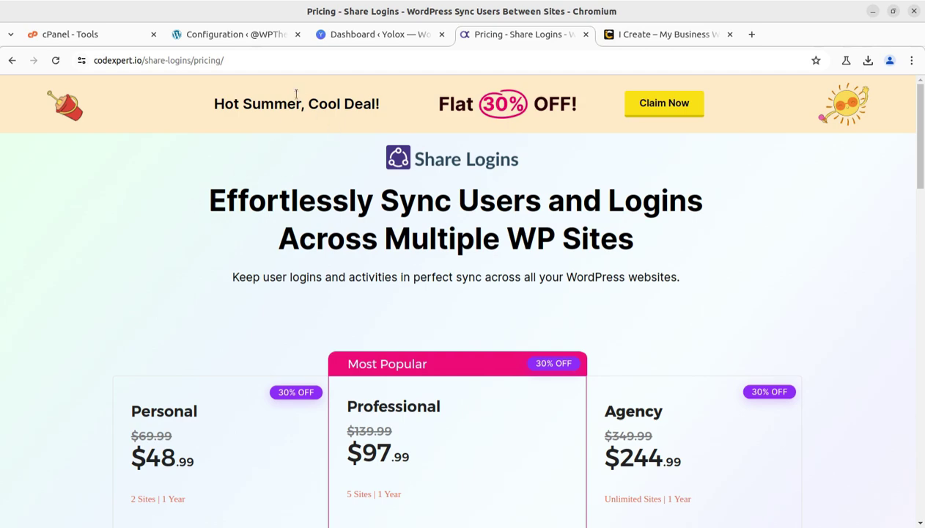
left_click(360, 37)
left_click(249, 35)
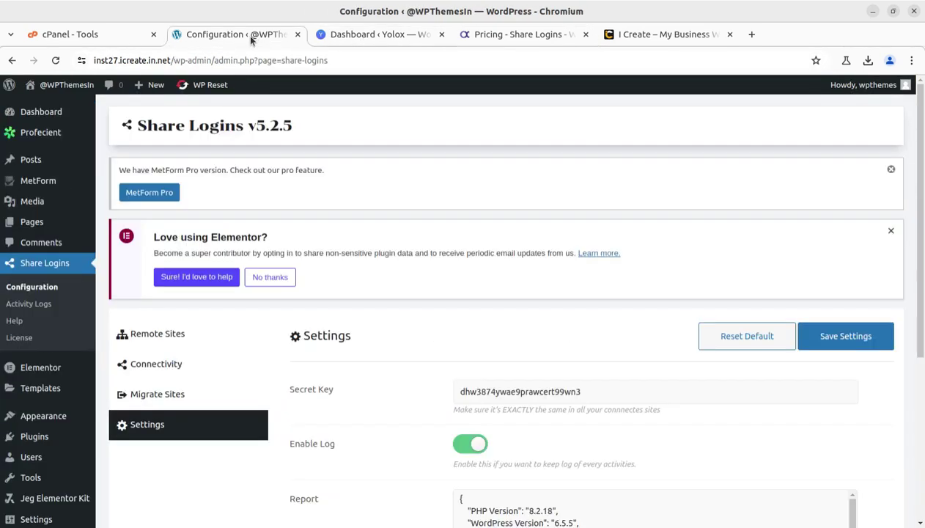